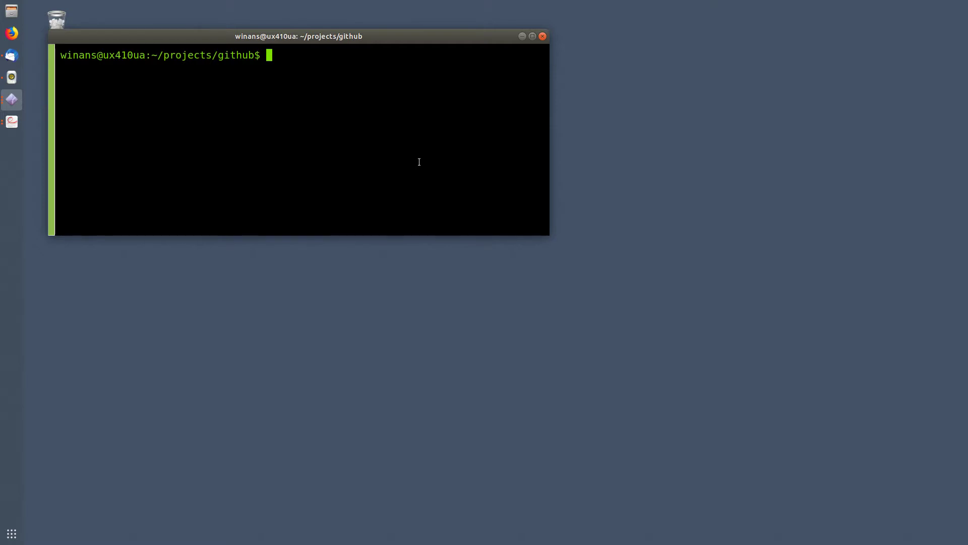
- Enter the kicad& command in the terminal to launch KiCad in the background
type("icad&")
- Start KiCad, move its window to the top, and create the project 2049-4layer
key("Return")
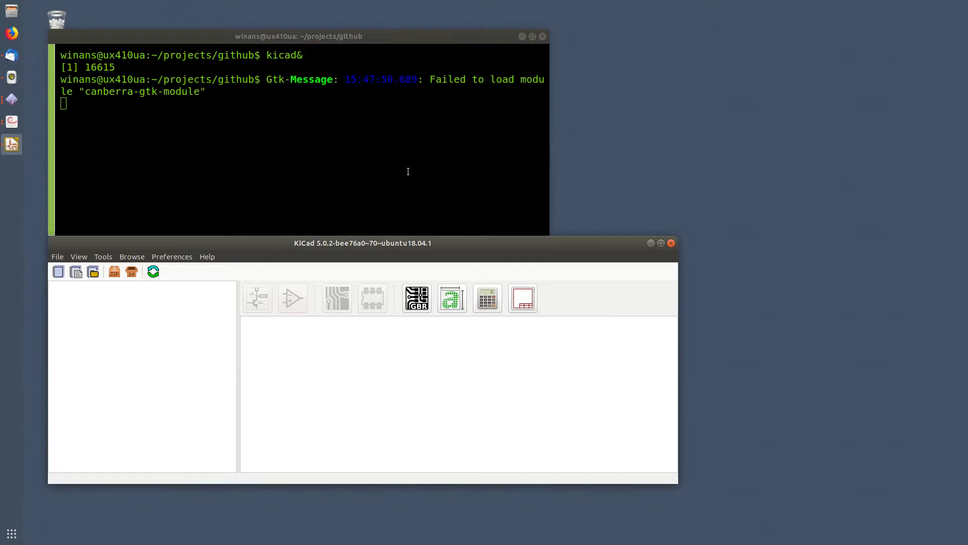
left_click_drag(367, 241, 338, 2)
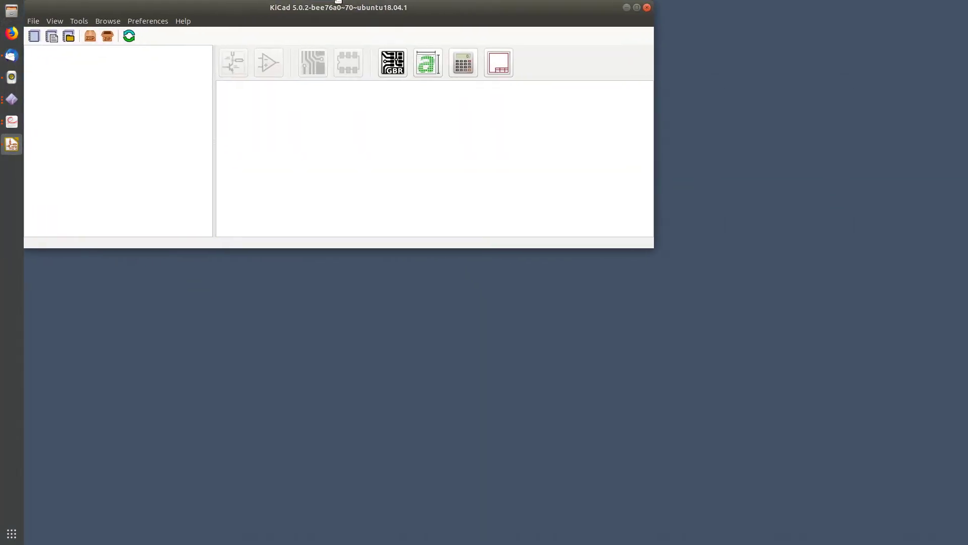
left_click(34, 36)
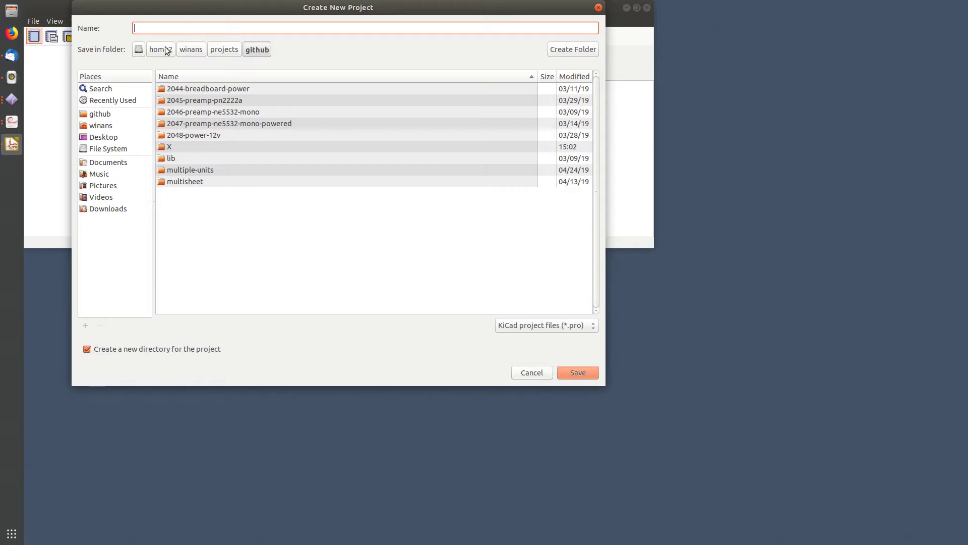
type("2049-4")
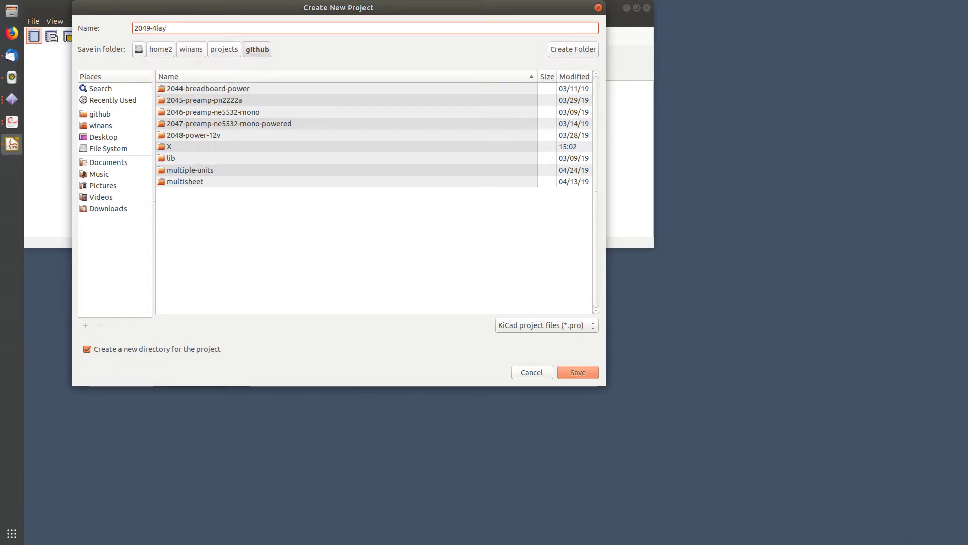
type("lay")
key("BackSpace")
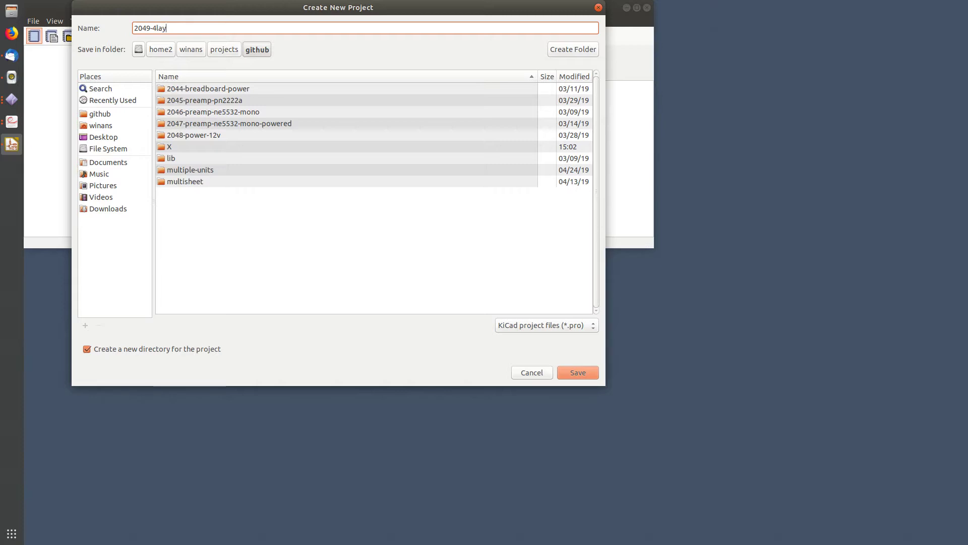
key("Return")
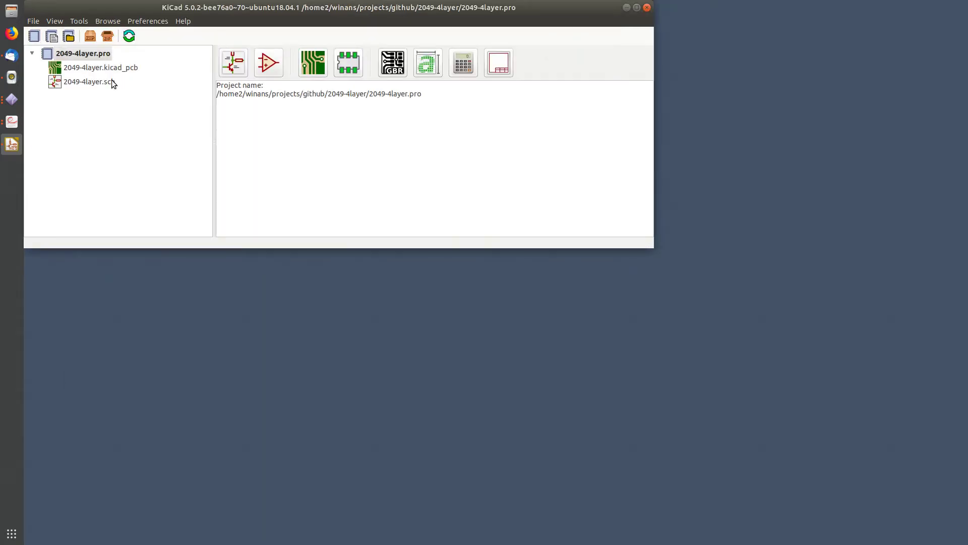
- Open the 2049-4layer schematic in Eeschema and try a first 'cap' symbol search
double_click(89, 82)
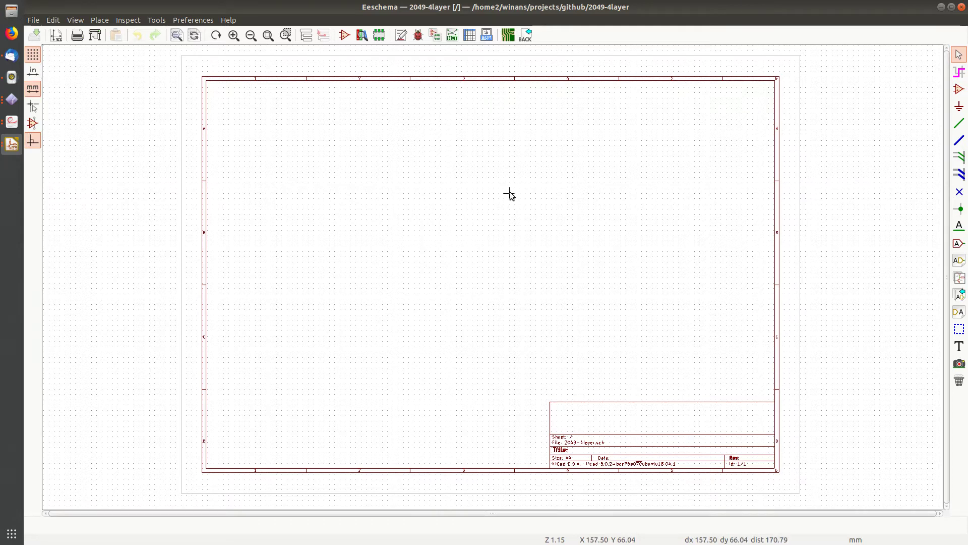
left_click(959, 89)
left_click(340, 241)
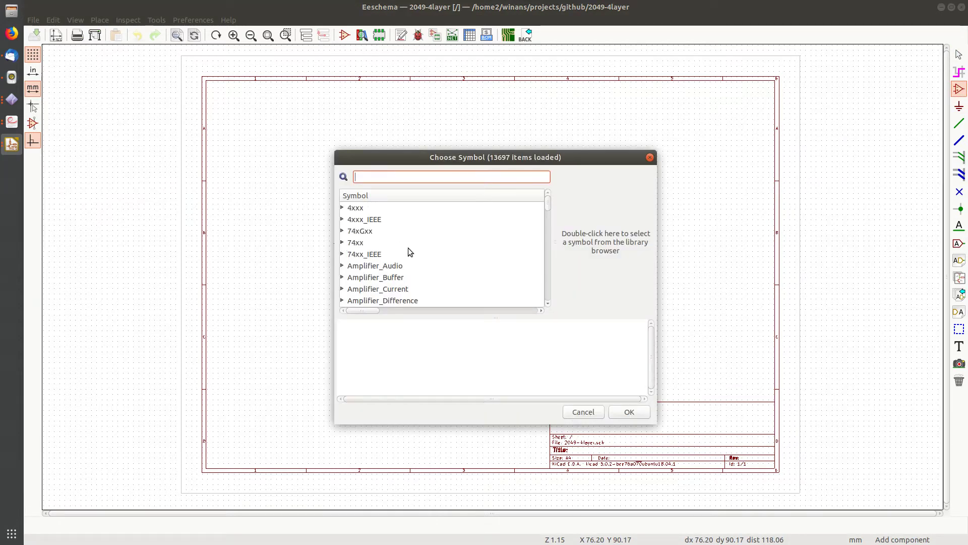
type("cap")
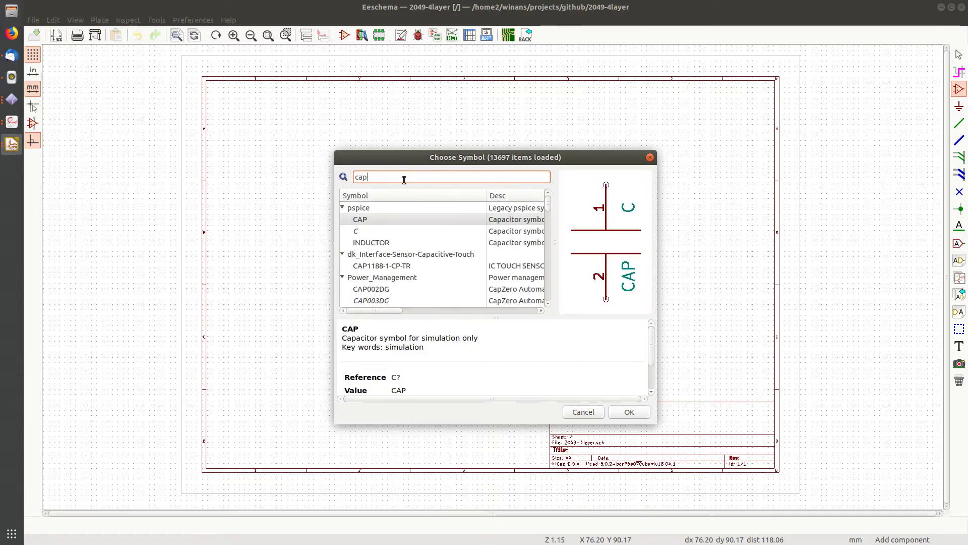
key("Return")
key("Escape")
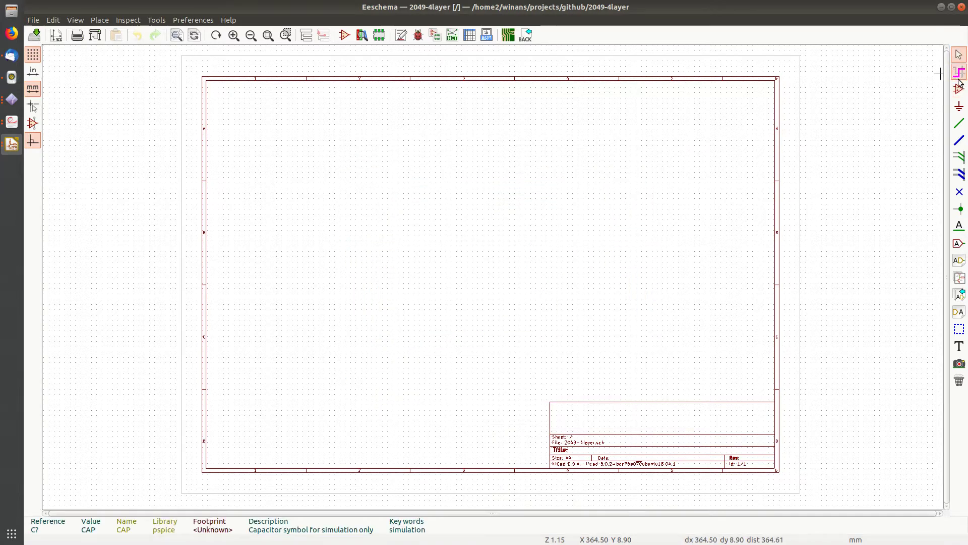
- Reopen the symbol chooser and search for 'cap' again
left_click(959, 89)
left_click(461, 228)
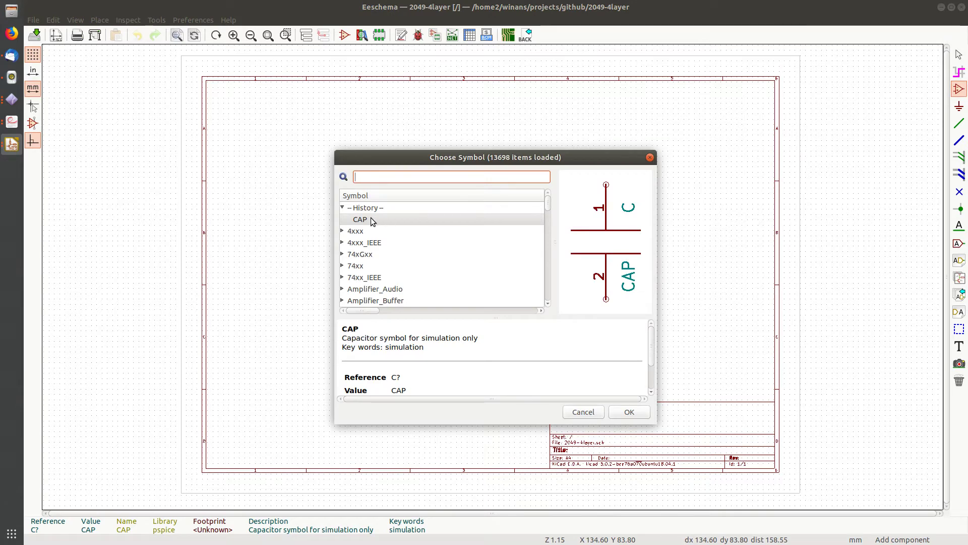
left_click(343, 208)
left_click(387, 176)
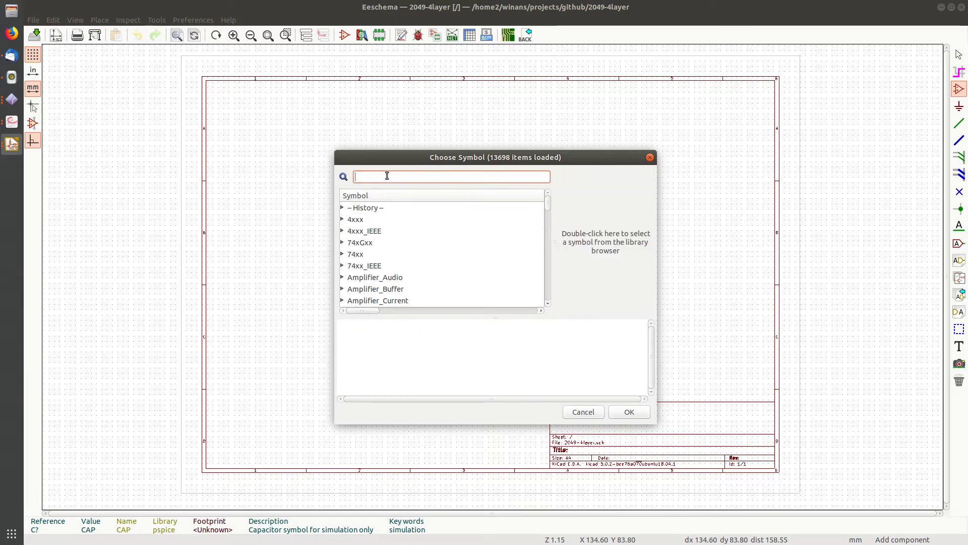
type("cap")
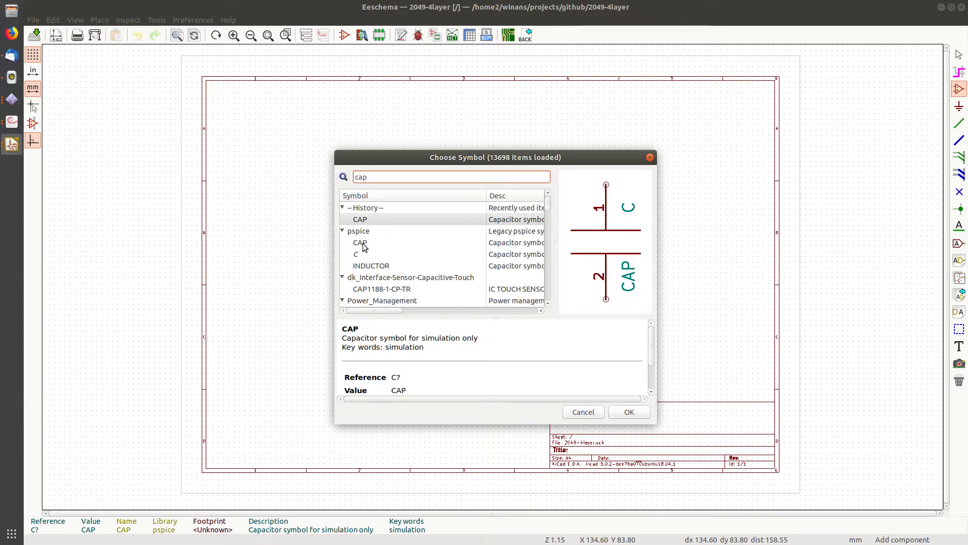
- Collapse the other library groups and pick the unpolarized capacitor C from Device
left_click(343, 231)
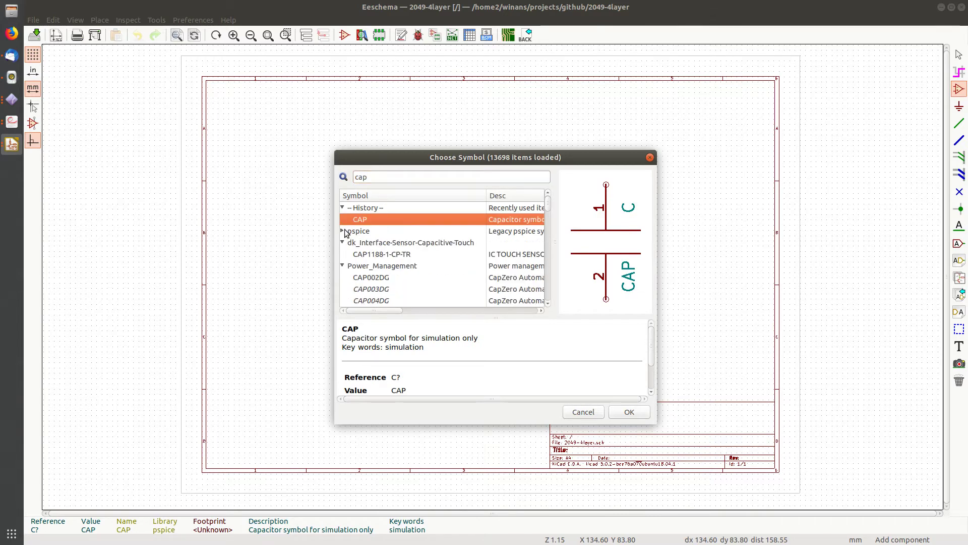
left_click(343, 208)
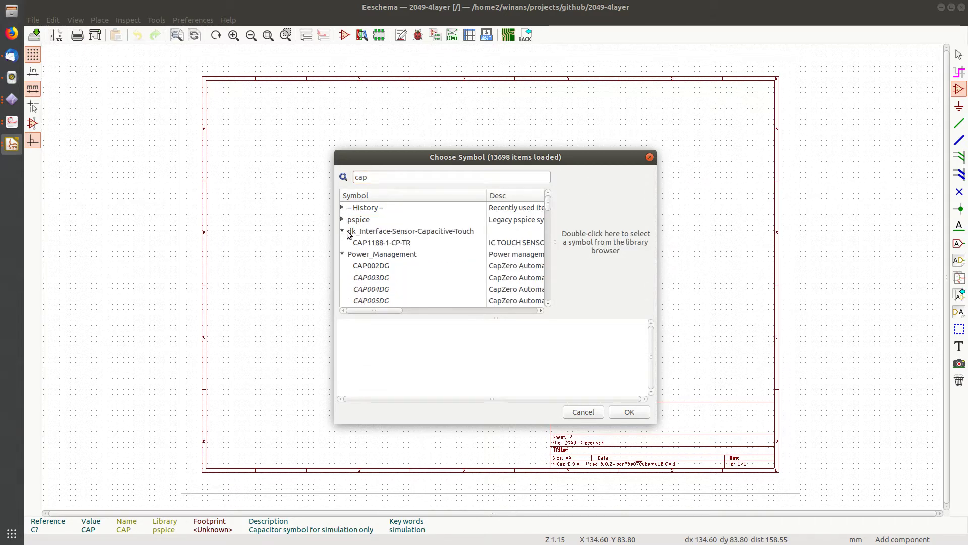
left_click(344, 231)
left_click(343, 242)
scroll(409, 249, "down", 3)
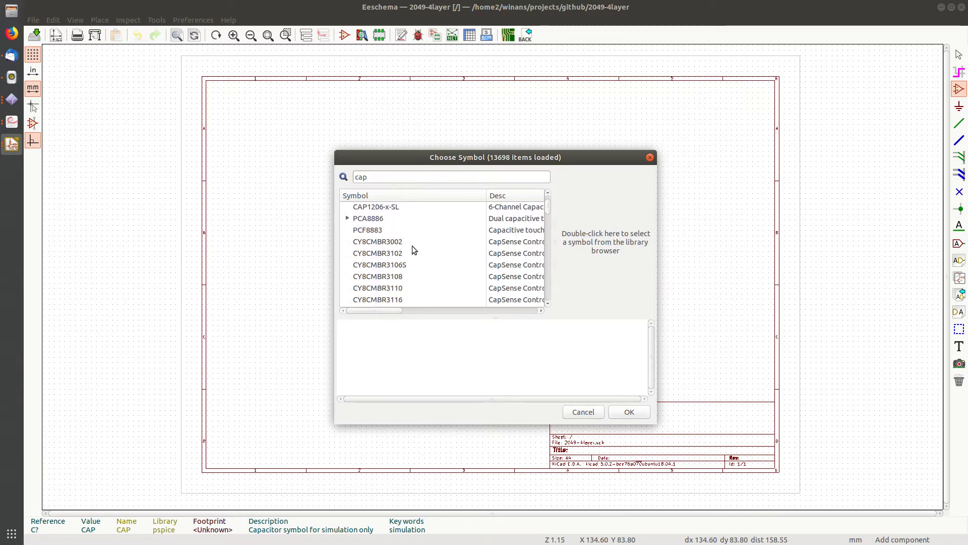
scroll(391, 244, "up", 2)
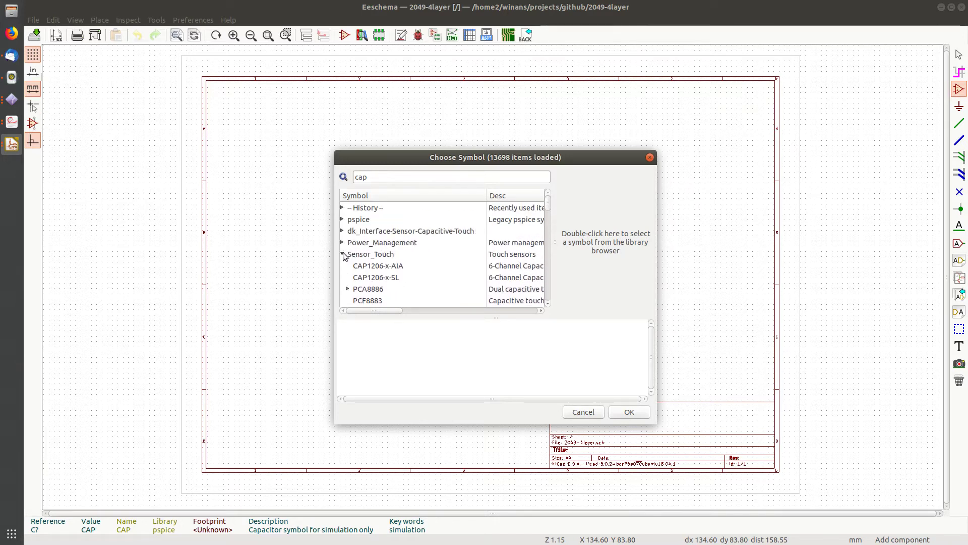
left_click(343, 255)
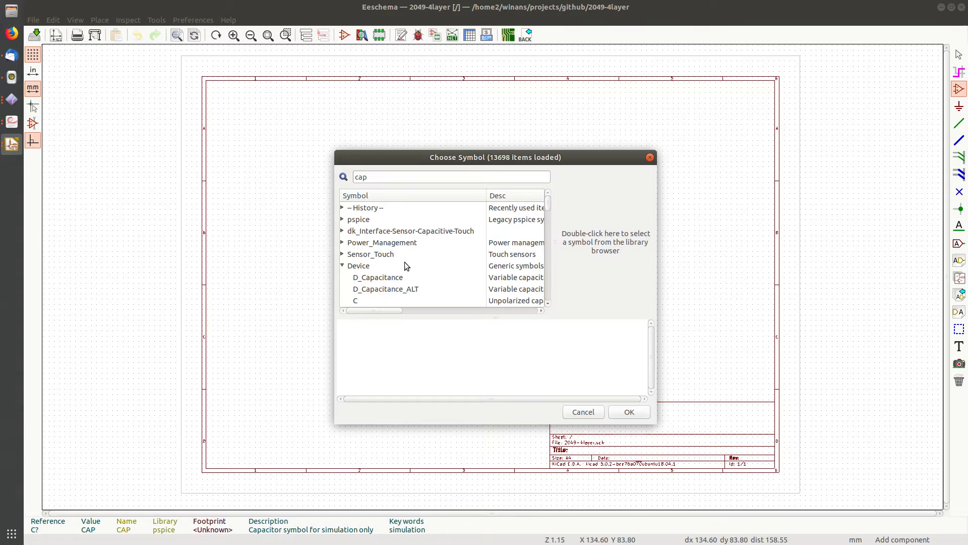
scroll(404, 262, "down", 1)
double_click(374, 265)
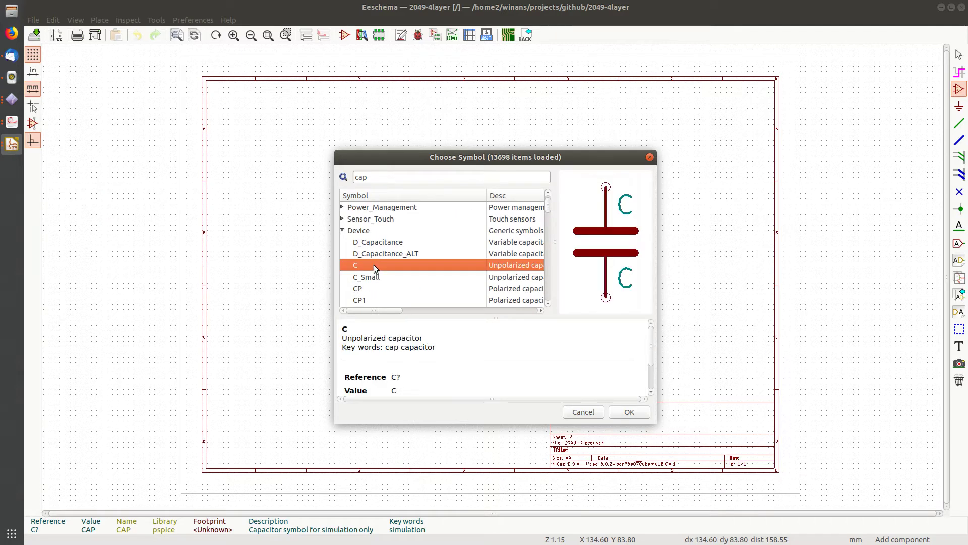
- Place the capacitor on the schematic sheet
scroll(360, 245, "up", 6)
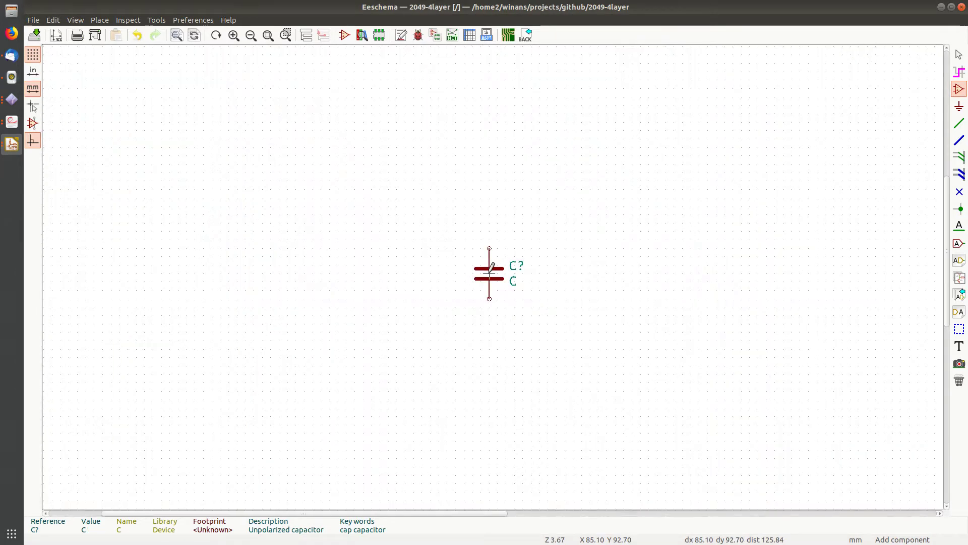
left_click(442, 264)
key("Escape")
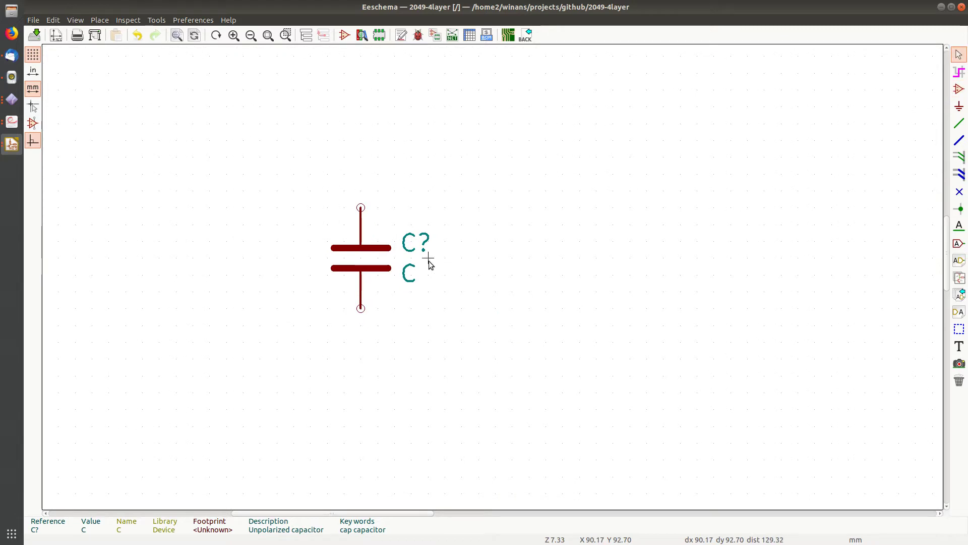
scroll(385, 259, "down", 2)
scroll(469, 274, "right", 3)
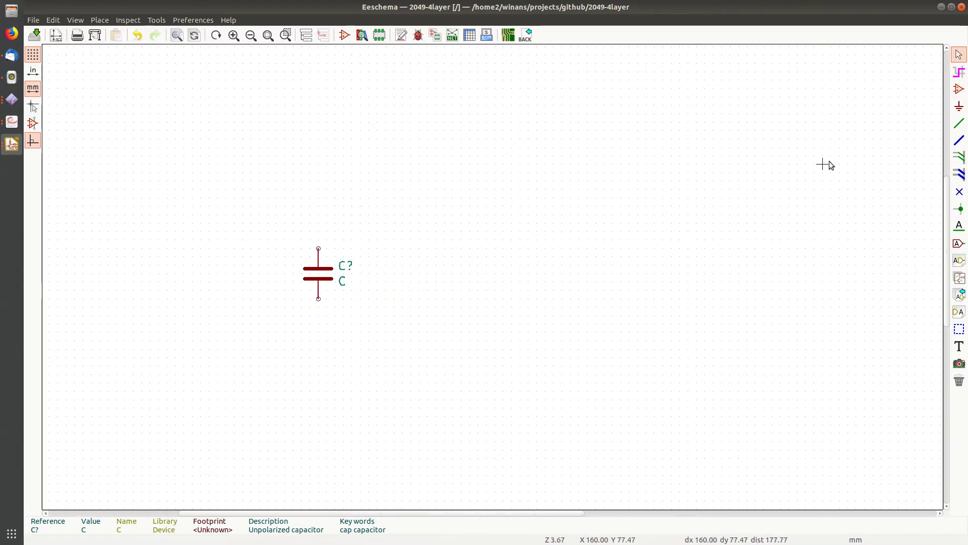
- Add a GND power symbol below the capacitor
left_click(959, 107)
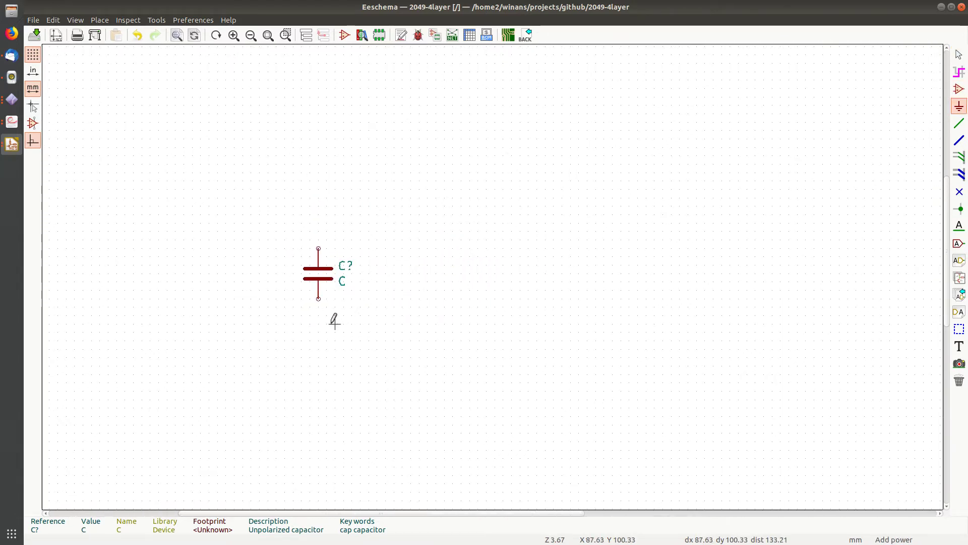
left_click(319, 314)
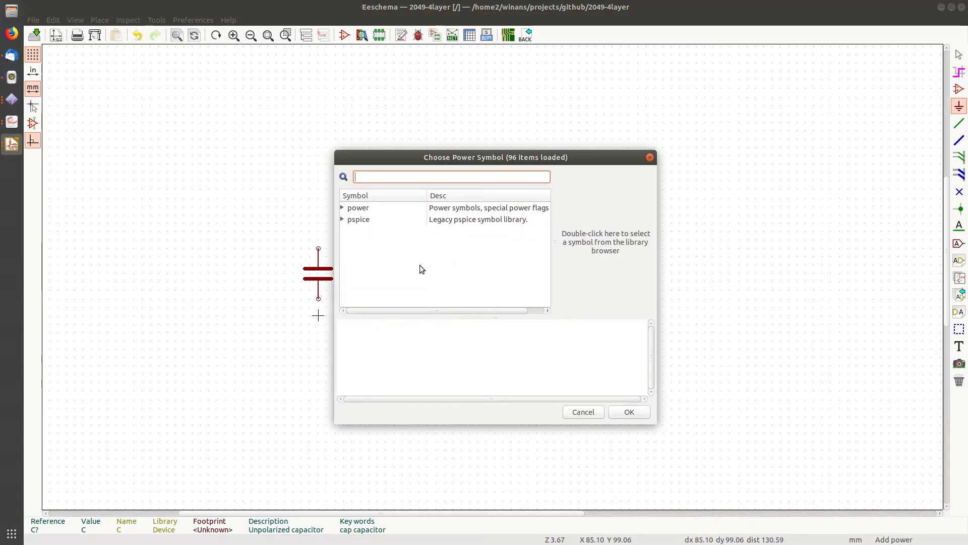
type("gan")
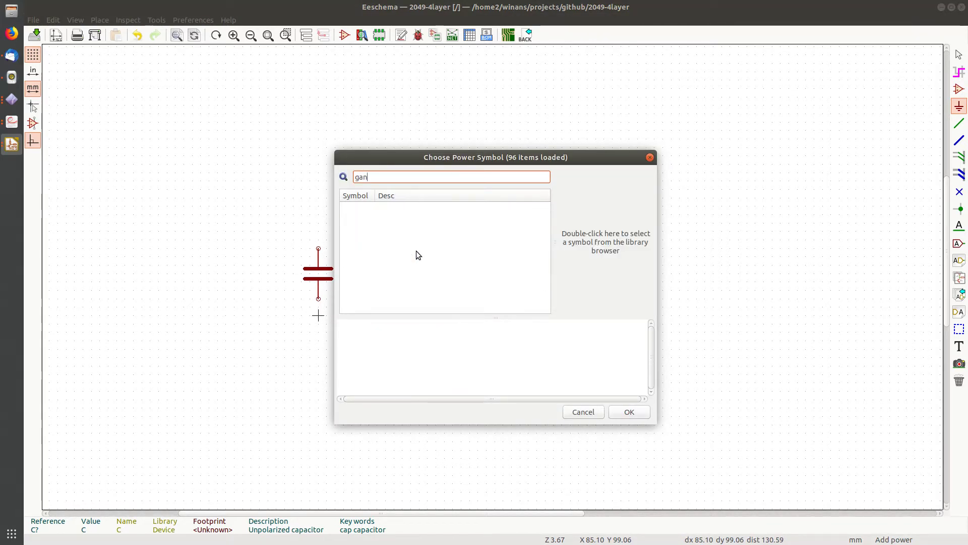
key("BackSpace")
key("BackSpace")
type("nd")
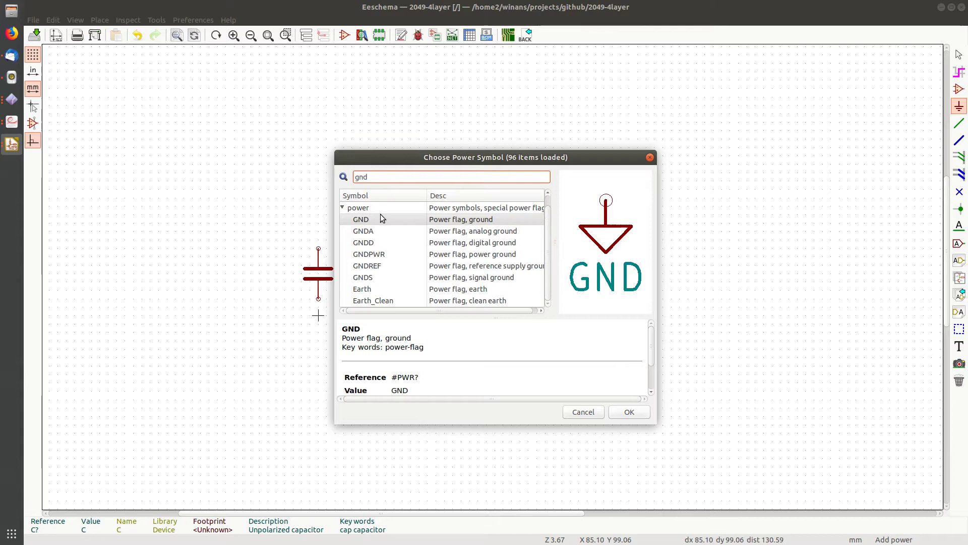
double_click(373, 219)
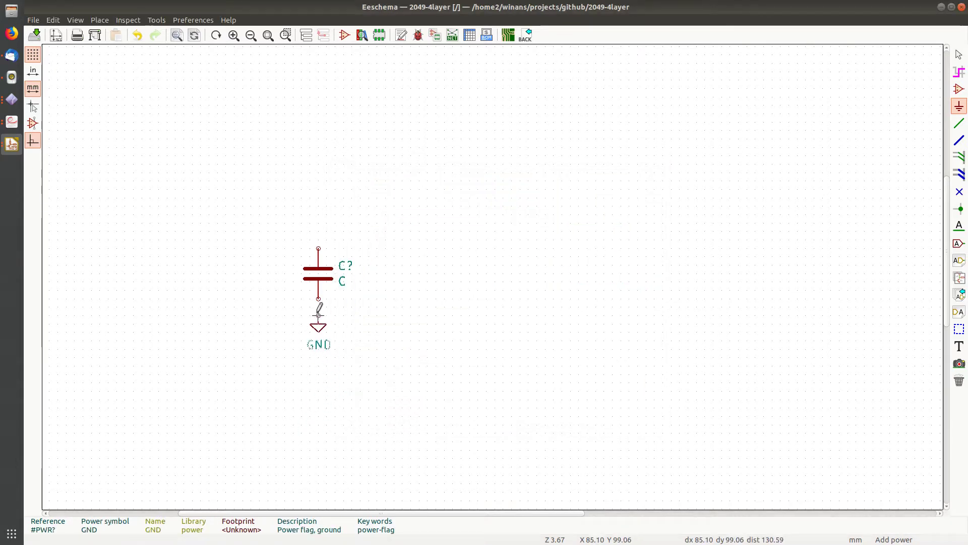
left_click(319, 316)
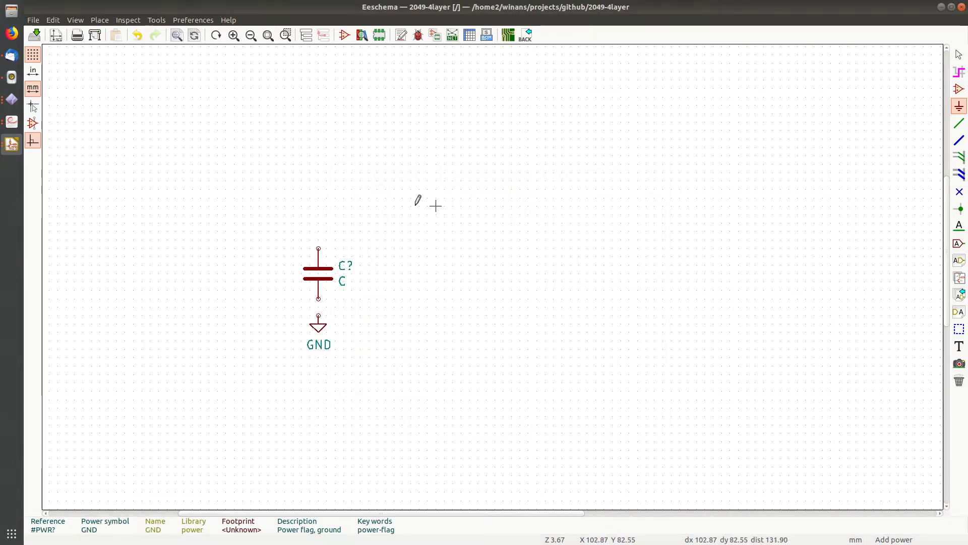
- Add a VCC power symbol above the capacitor and wire it to the top pin
left_click(326, 213)
type("vcc")
key("Return")
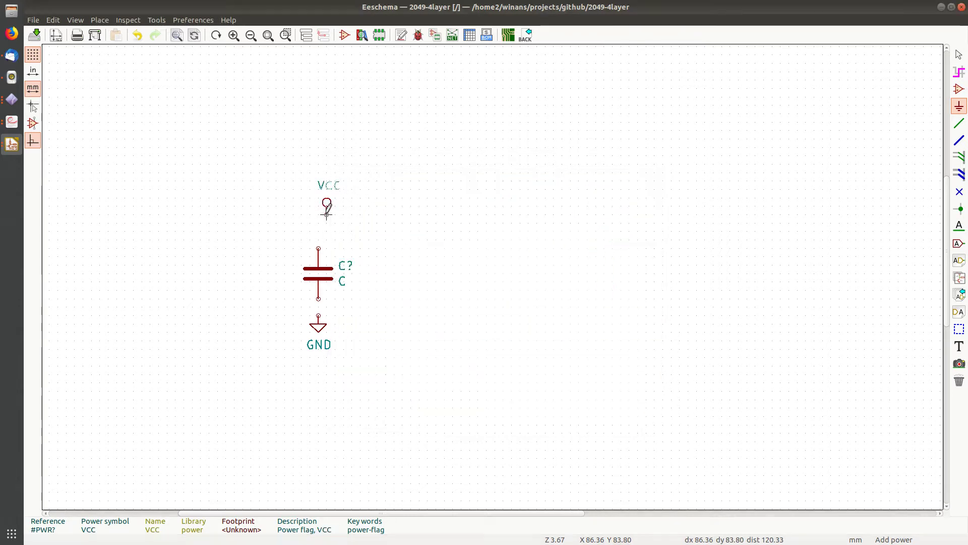
left_click(318, 230)
key("Escape")
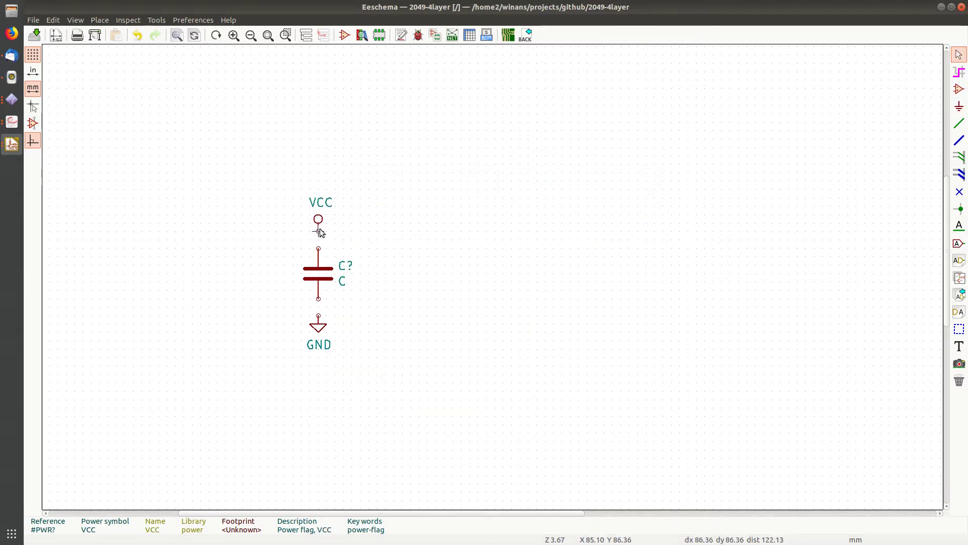
key("w")
left_click(318, 248)
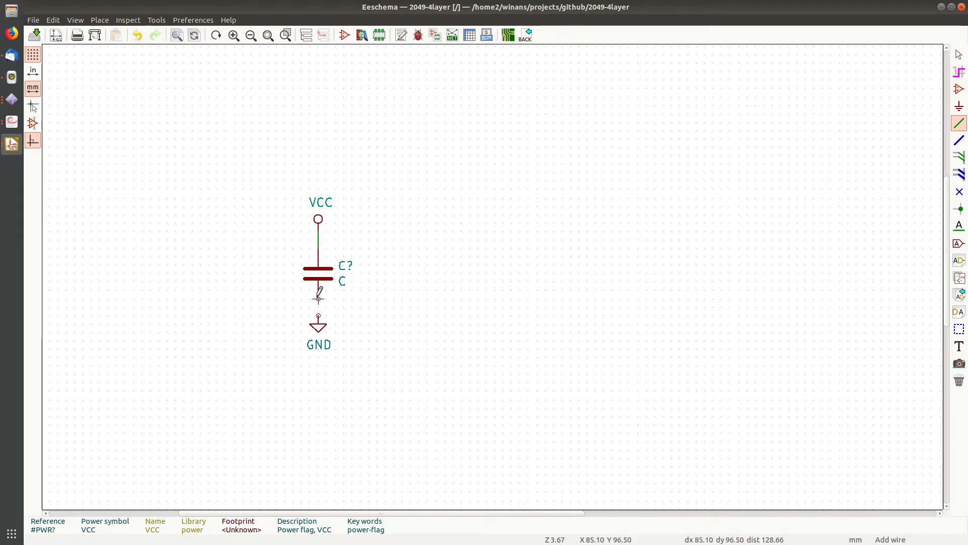
- Wire the bottom pin to GND, save the schematic, and set the reference to C1
left_click(318, 318)
key("Escape")
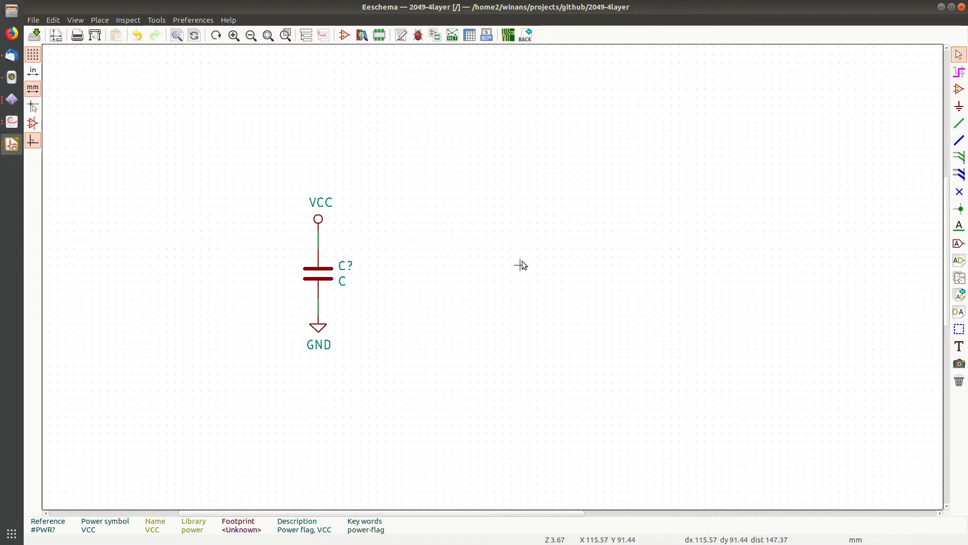
key("ctrl+s")
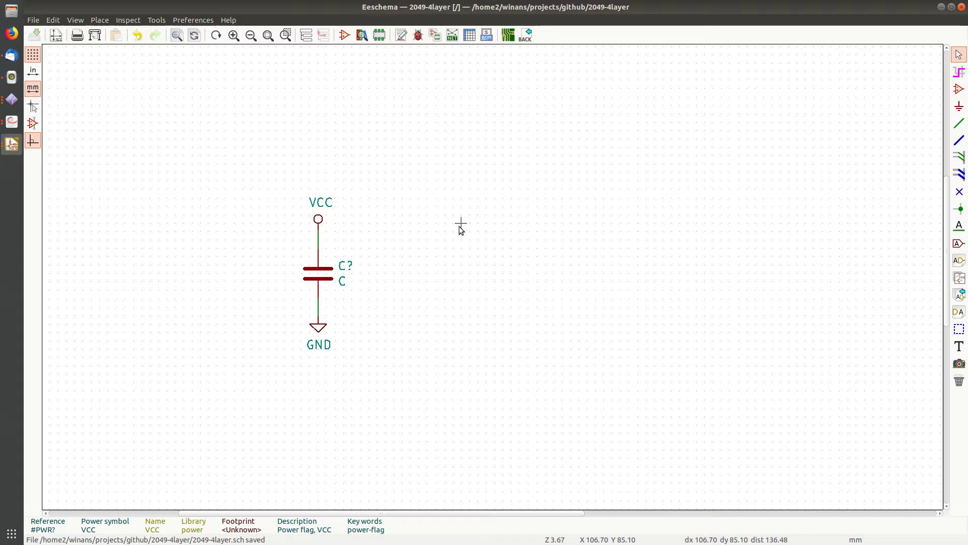
double_click(345, 267)
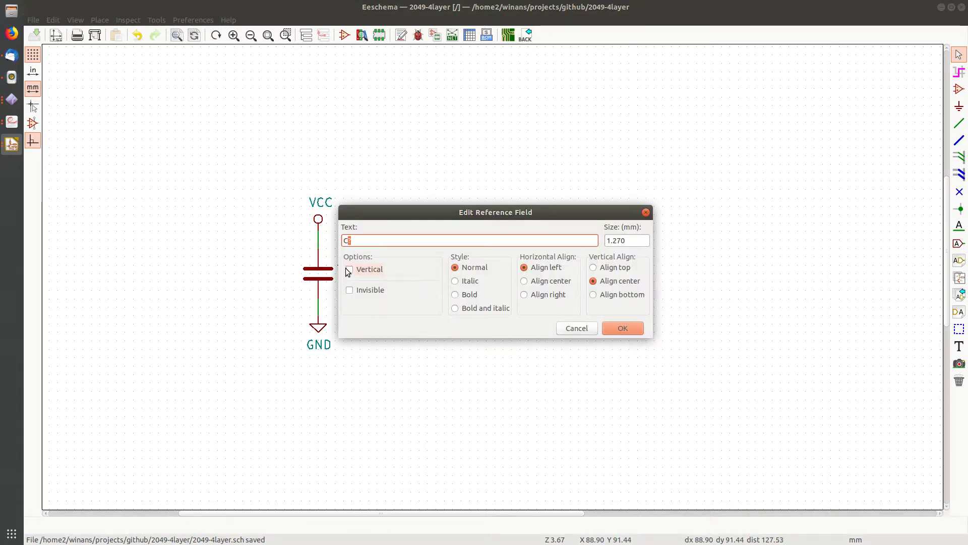
type("1")
key("Return")
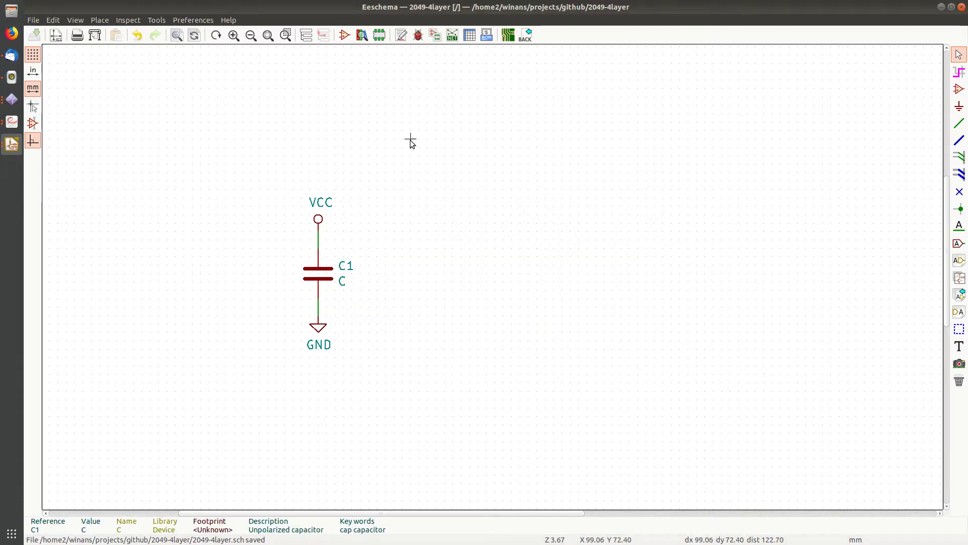
left_click(460, 37)
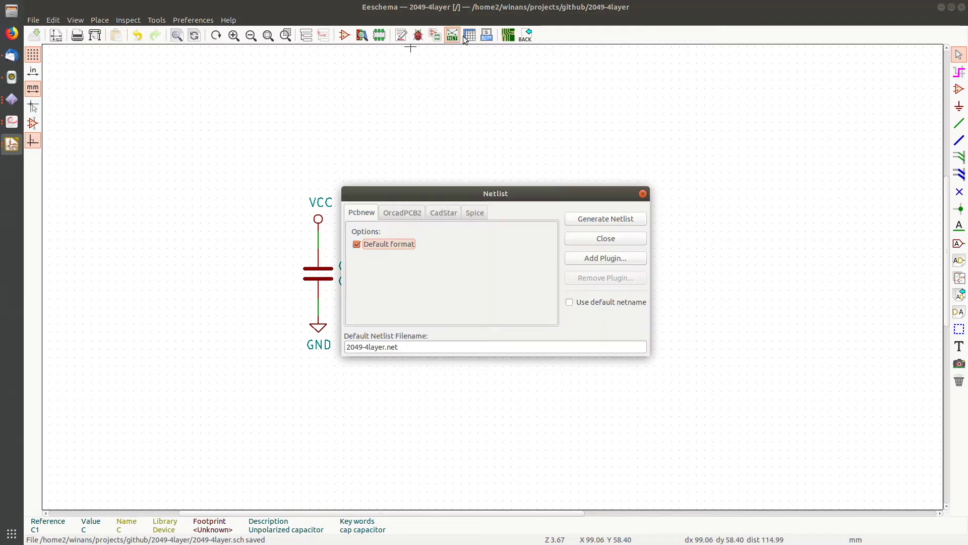
key("Escape")
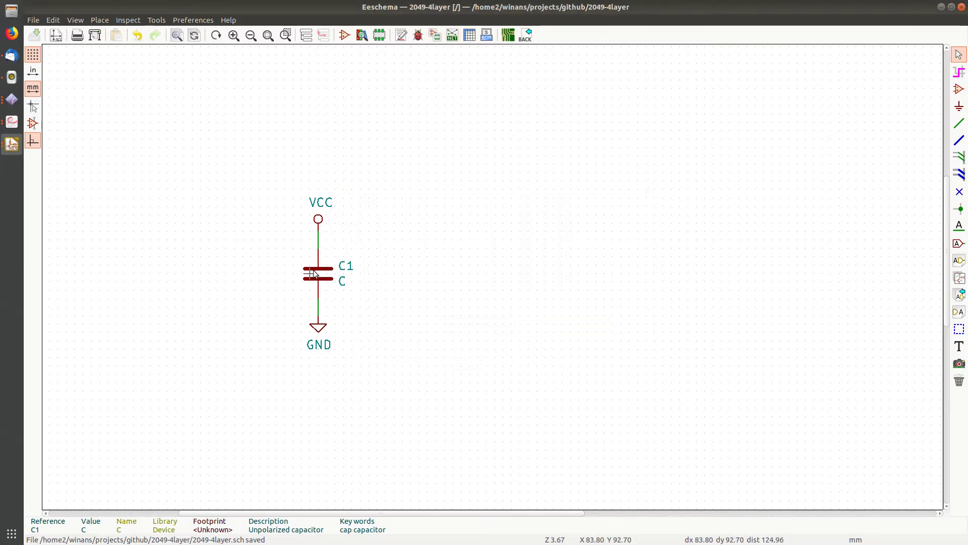
- Assign the Capacitor_SMD:CP_Elec_10x7.9 footprint to C1 in its properties
double_click(313, 273)
left_click(381, 168)
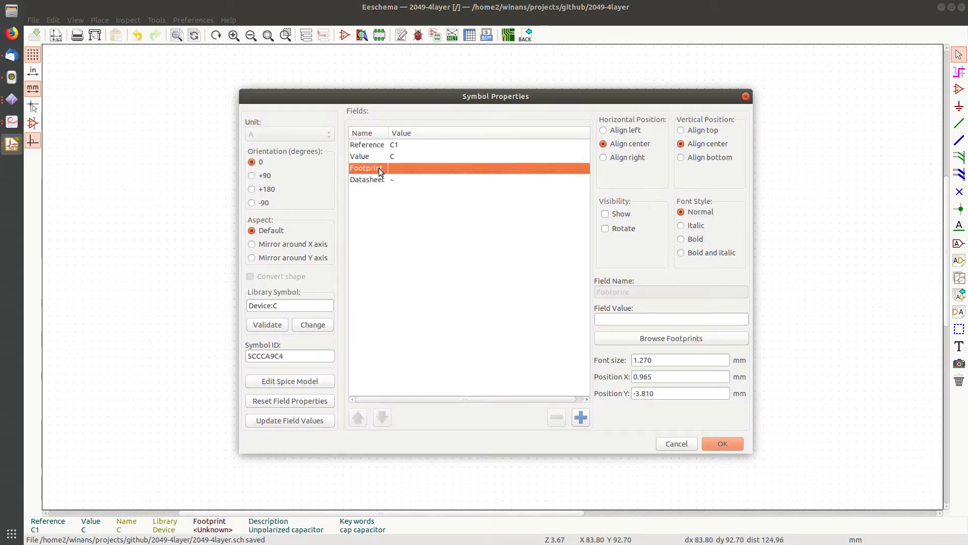
left_click(628, 335)
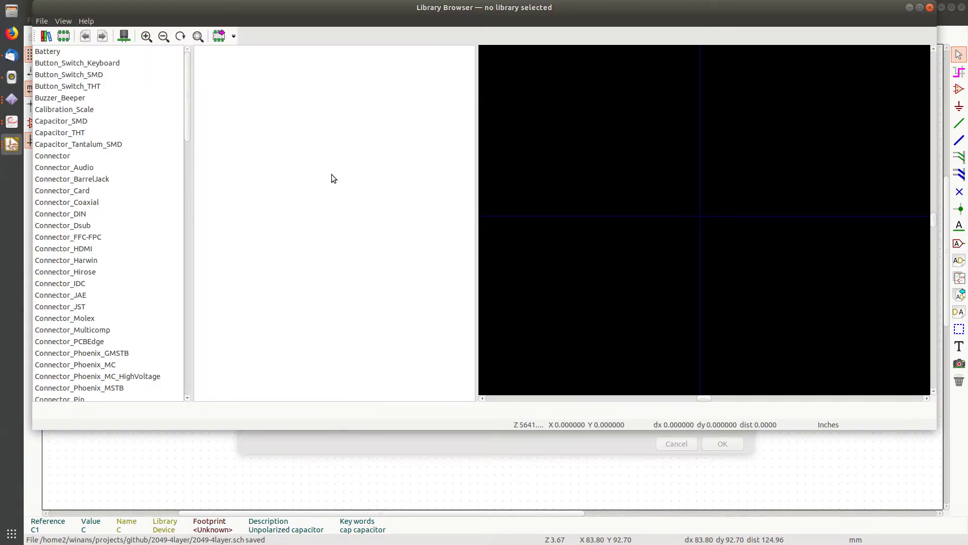
left_click(70, 122)
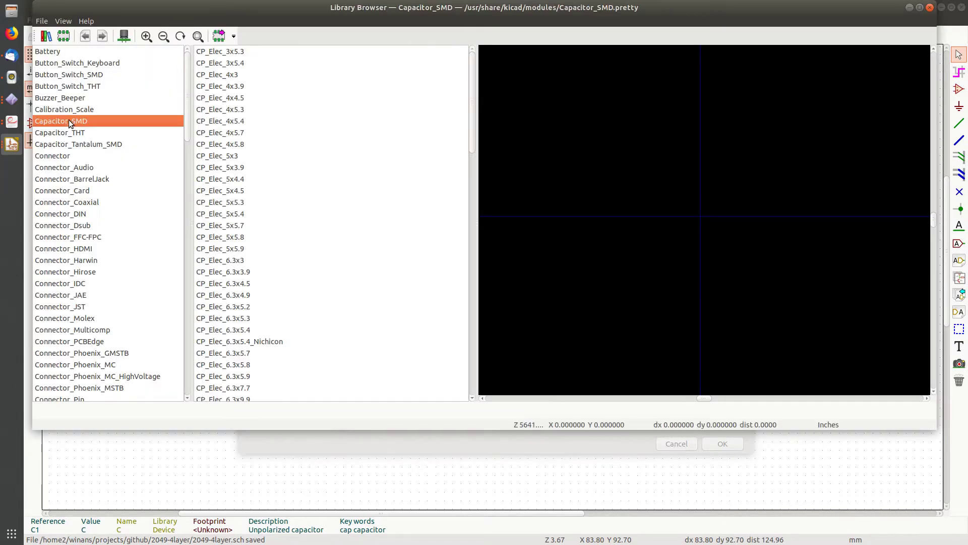
scroll(292, 227, "down", 7)
left_click(300, 275)
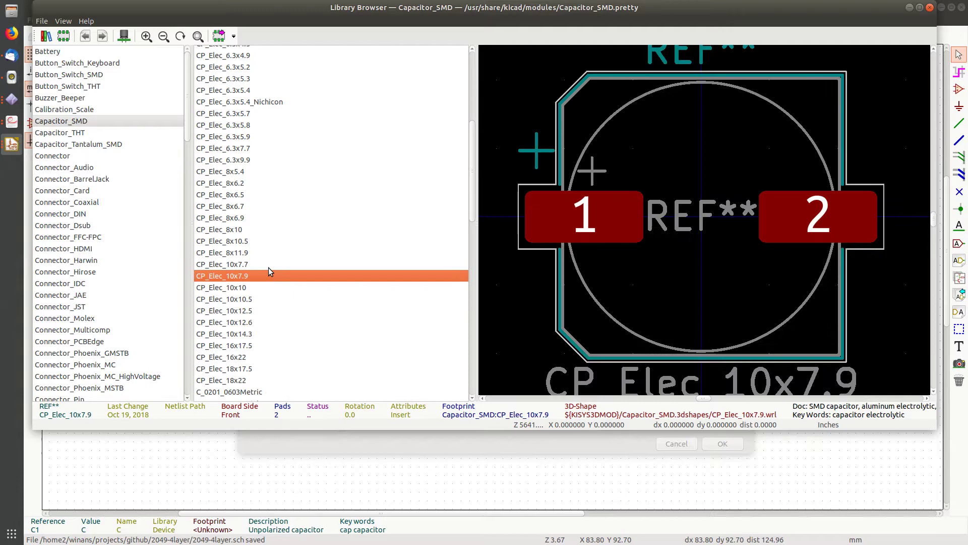
double_click(242, 276)
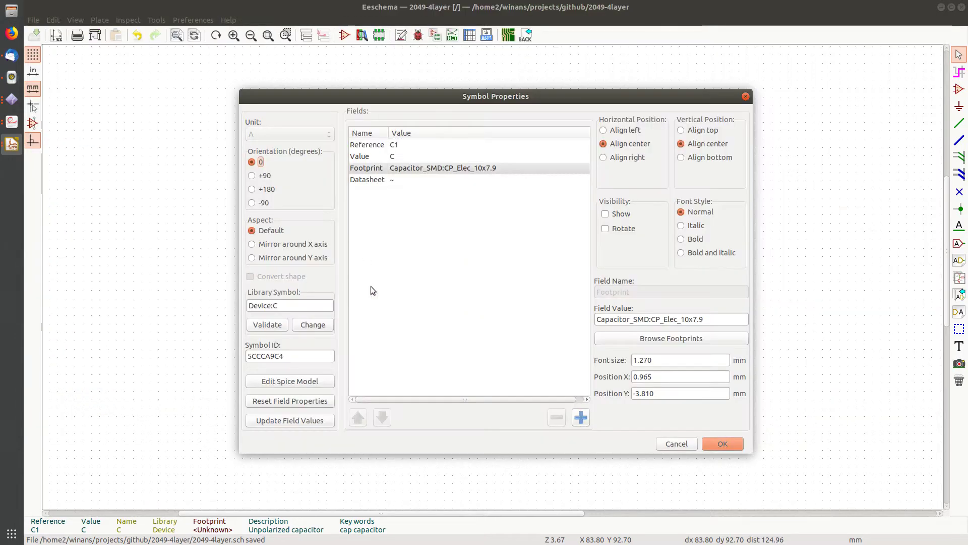
left_click(735, 443)
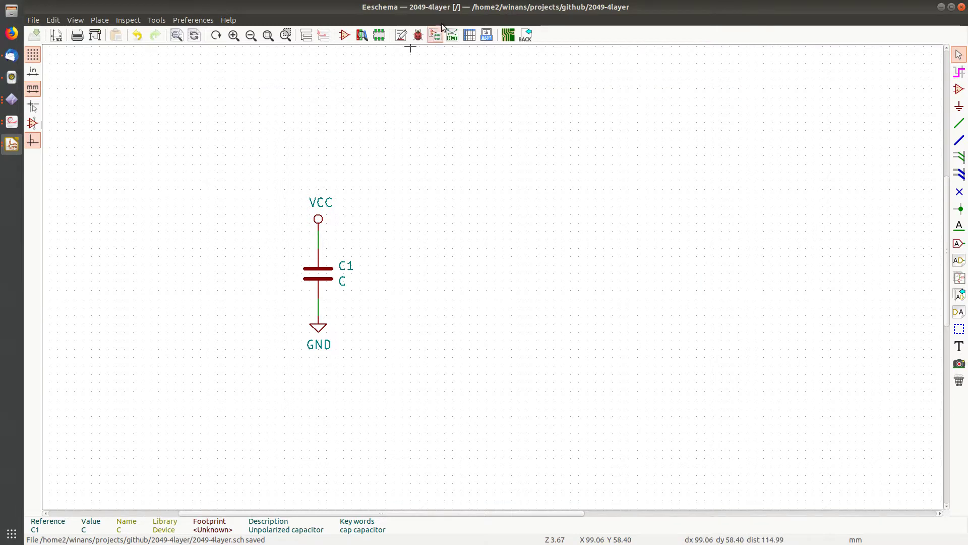
- Generate the netlist and save it as 2049-4layer.net
left_click(453, 35)
left_click(612, 213)
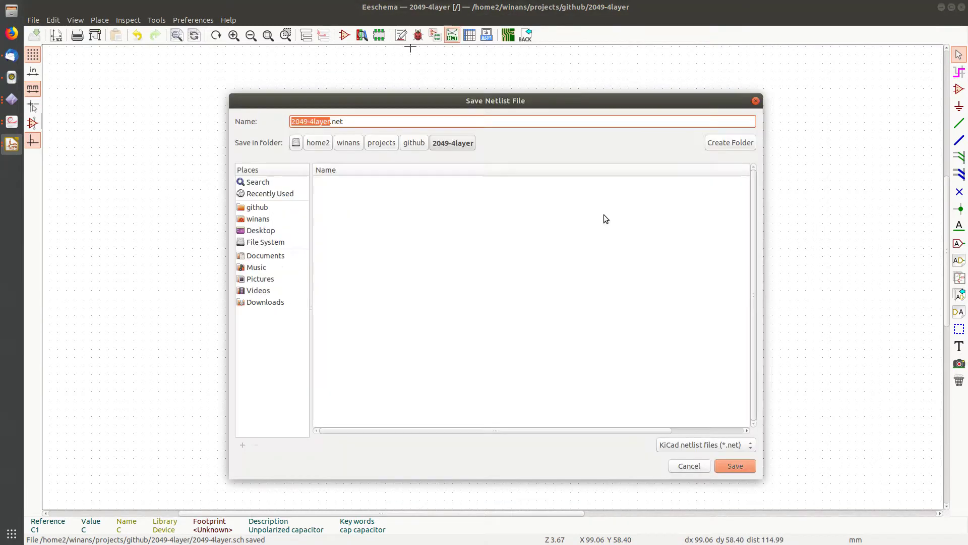
left_click(733, 466)
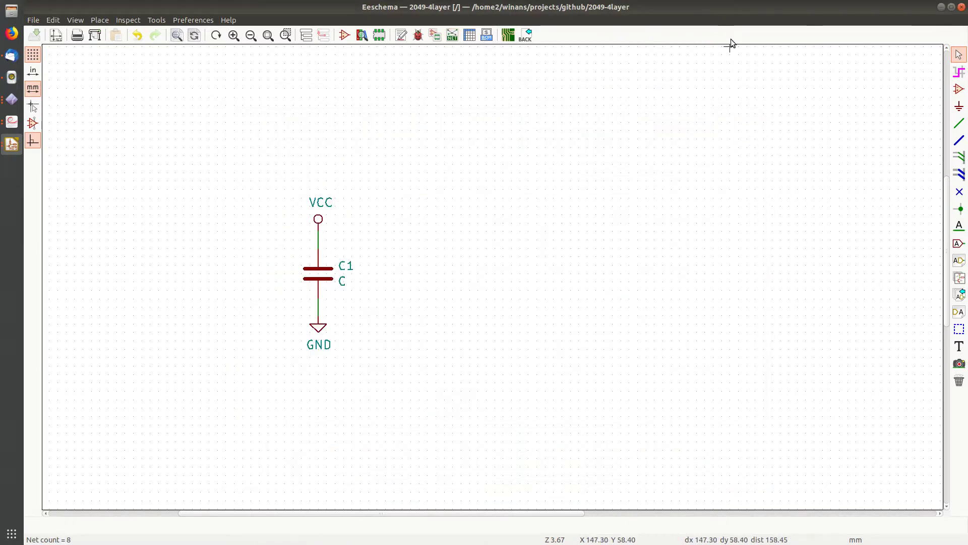
key("alt+Tab")
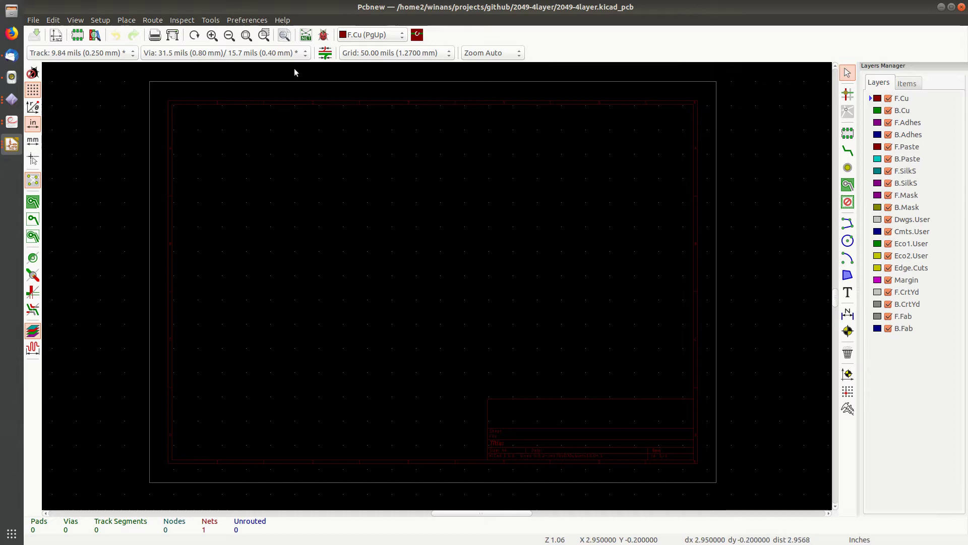
- Read the current netlist into Pcbnew and drop the C1 footprint on the board
left_click(306, 35)
left_click(625, 173)
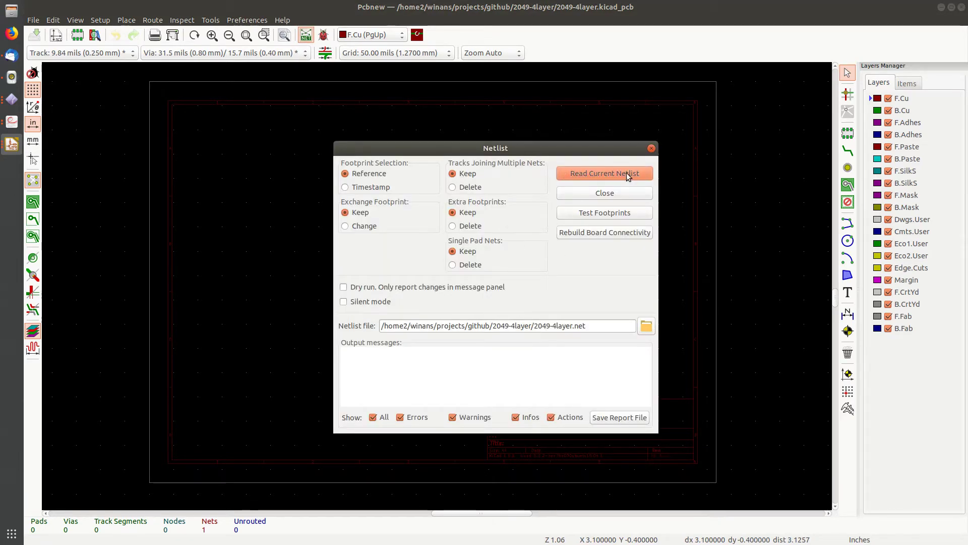
left_click(604, 194)
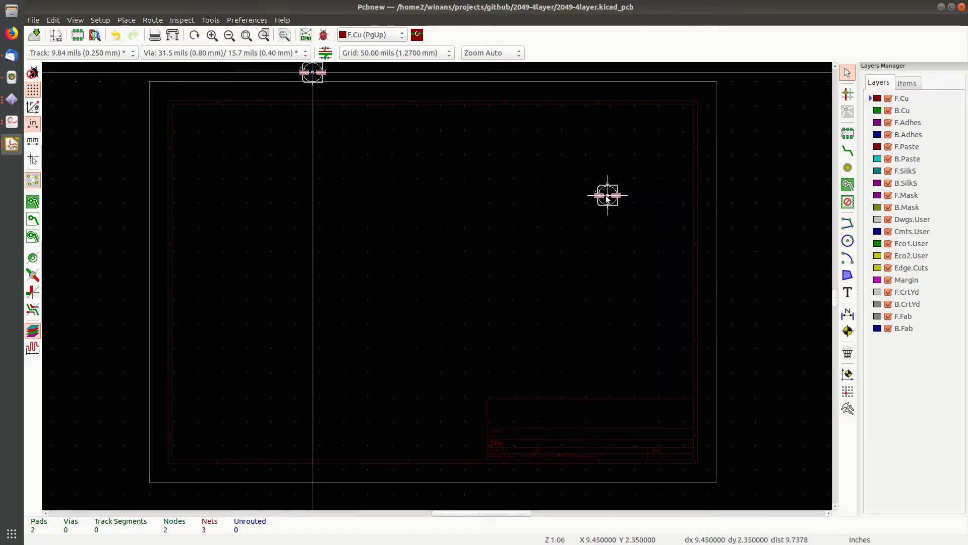
left_click(338, 248)
scroll(341, 264, "up", 8)
scroll(436, 285, "down", 3)
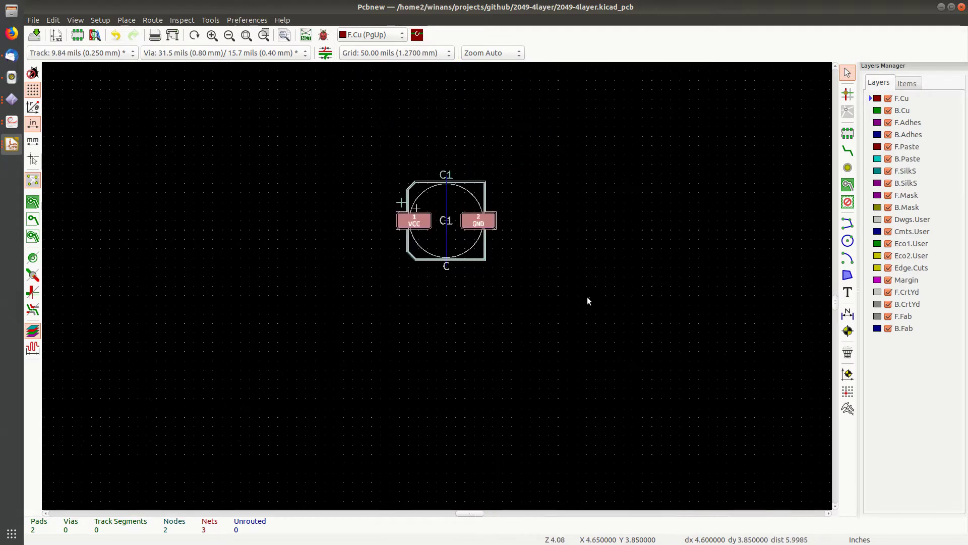
scroll(584, 298, "down", 1)
scroll(437, 286, "down", 4)
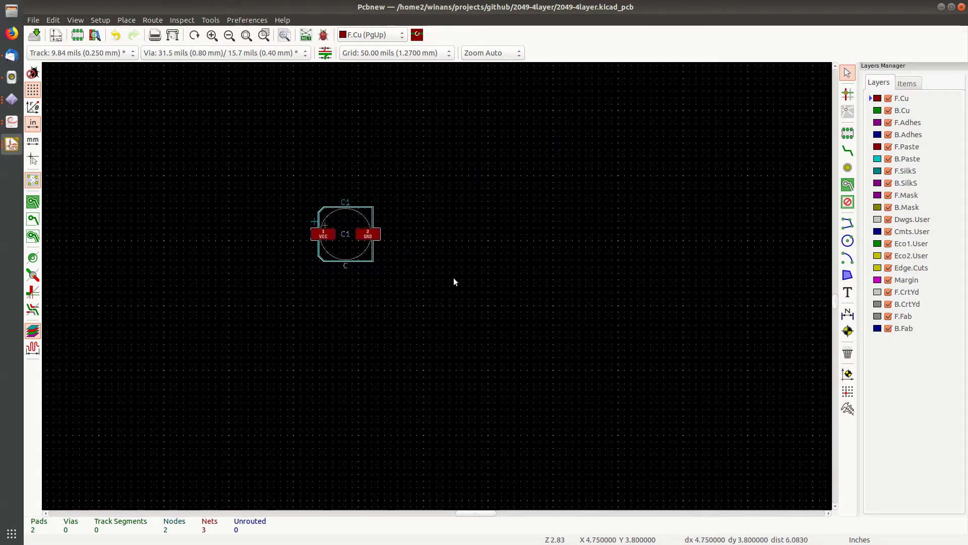
scroll(510, 261, "right", 4)
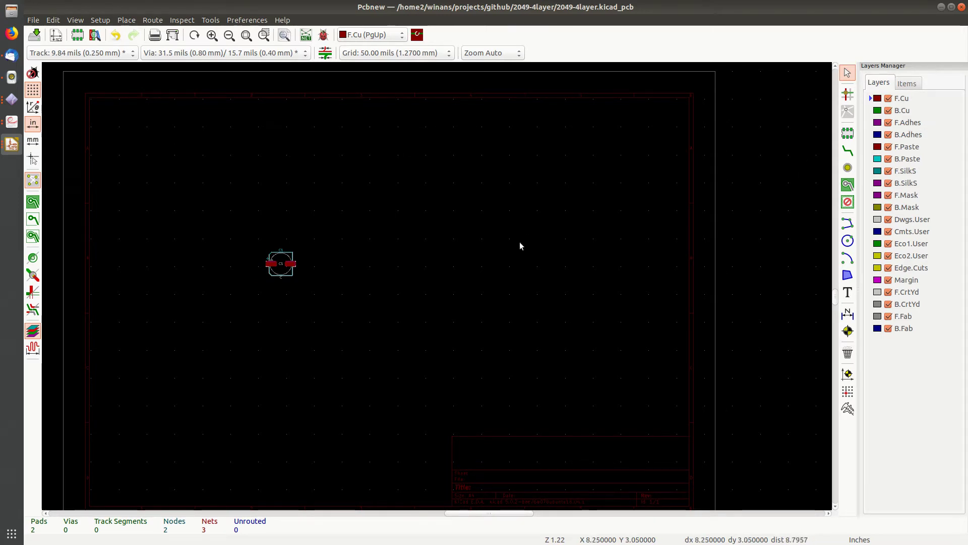
middle_click_drag(519, 244, 566, 234)
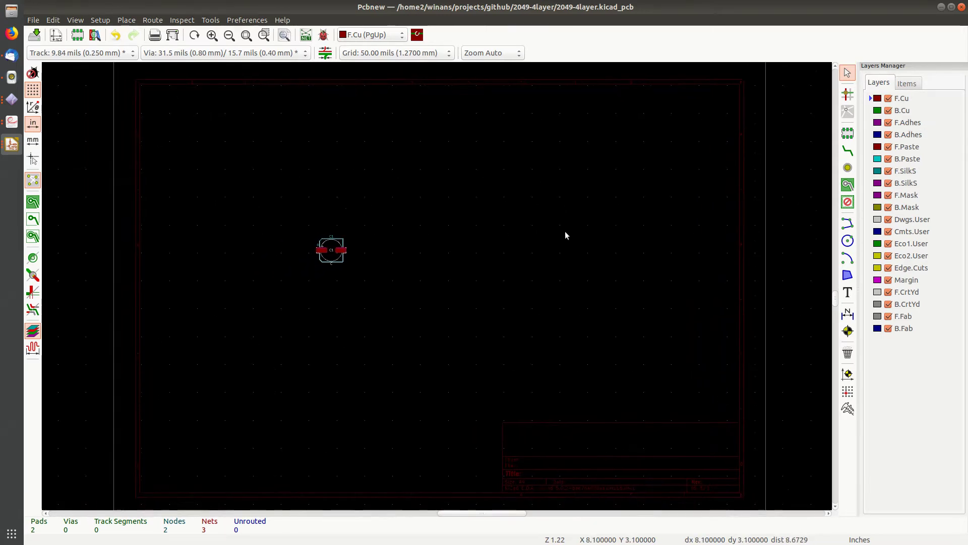
- Set Copper Layers to 4 in Layers Setup, then reposition and enlarge the dialog
left_click(101, 20)
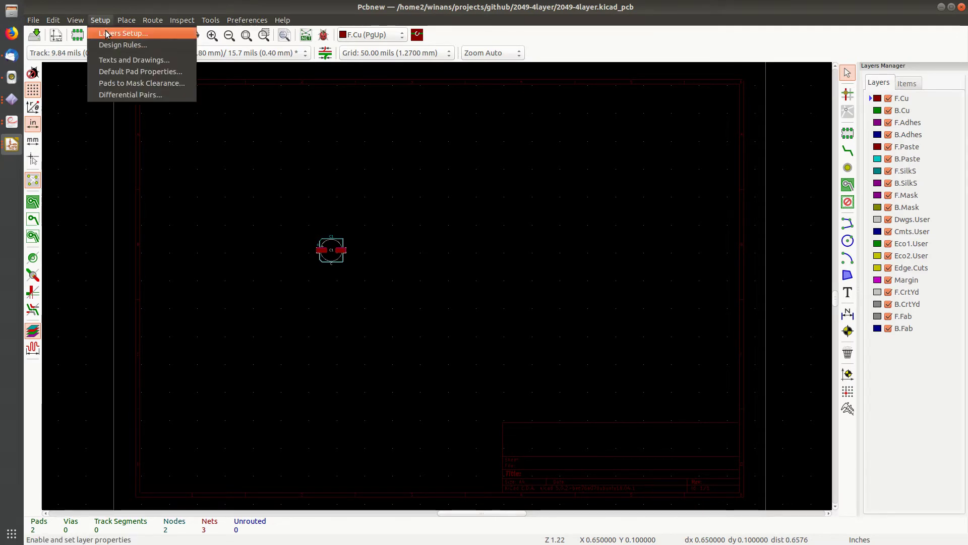
left_click(107, 33)
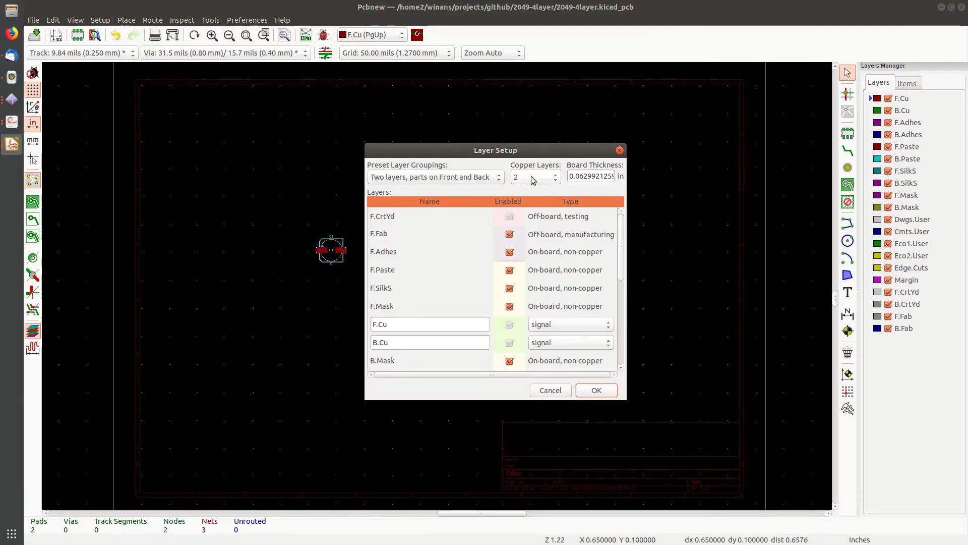
left_click(516, 177)
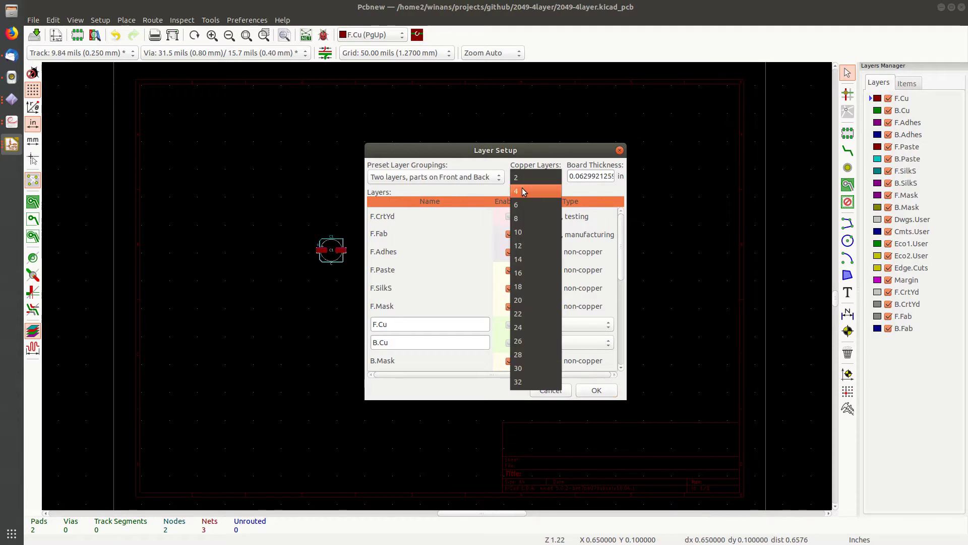
left_click(522, 187)
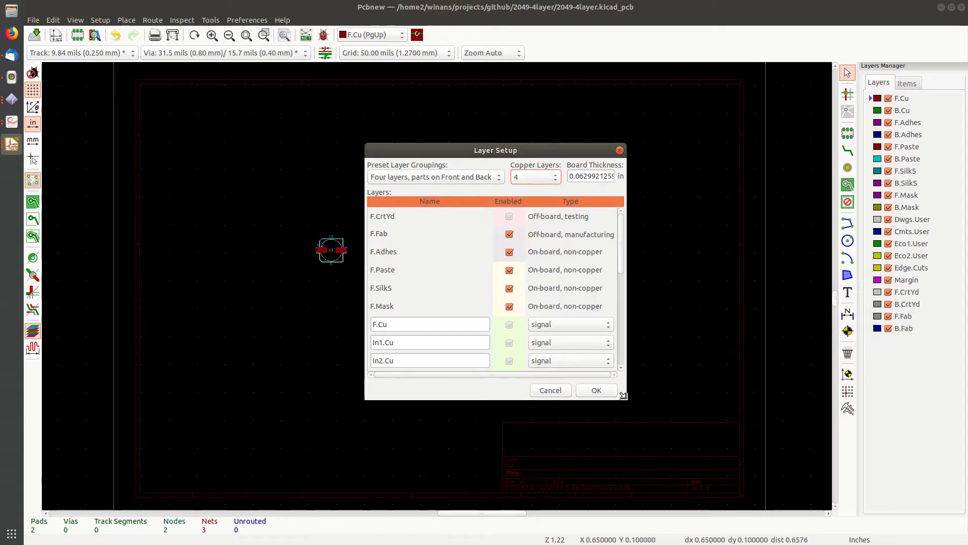
left_click_drag(623, 395, 764, 483)
left_click(527, 177)
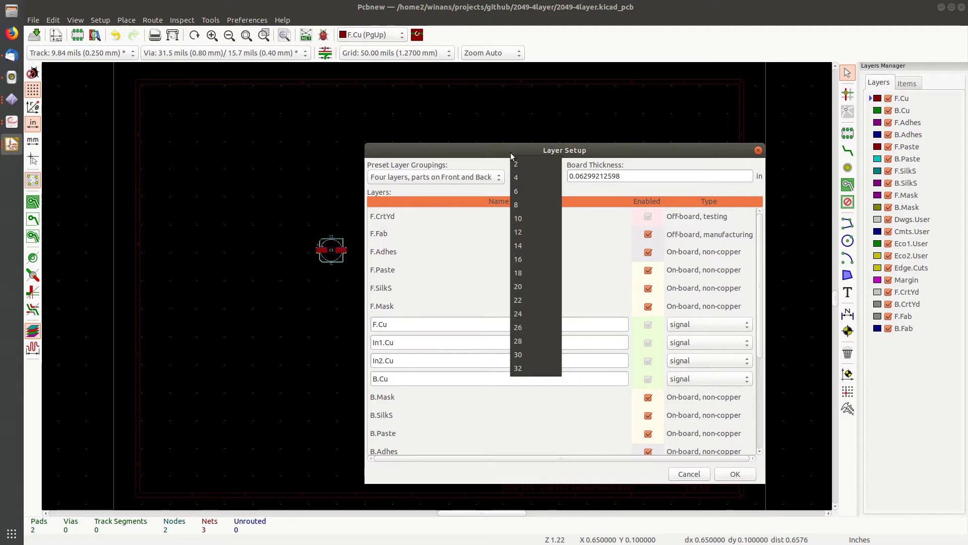
left_click(486, 149)
left_click_drag(487, 148, 348, 75)
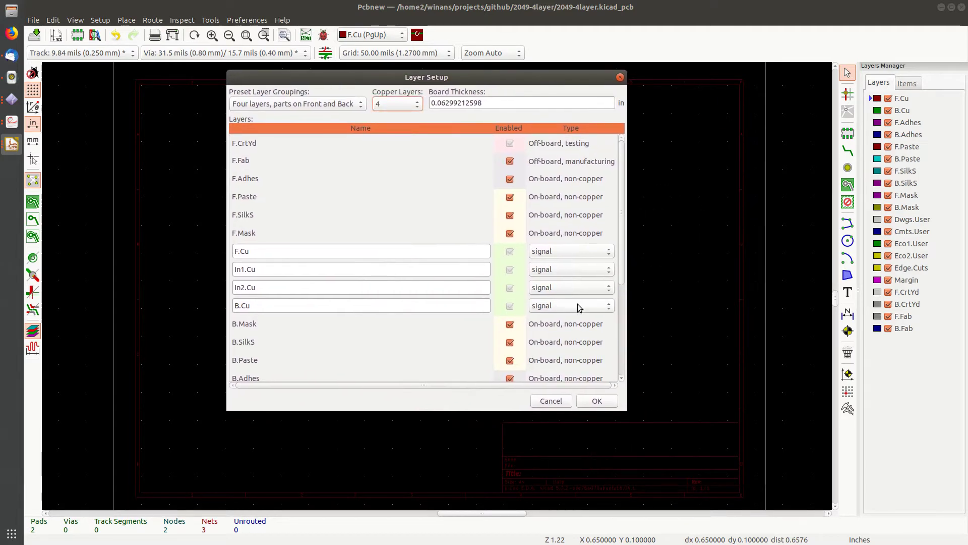
left_click_drag(624, 412, 652, 477)
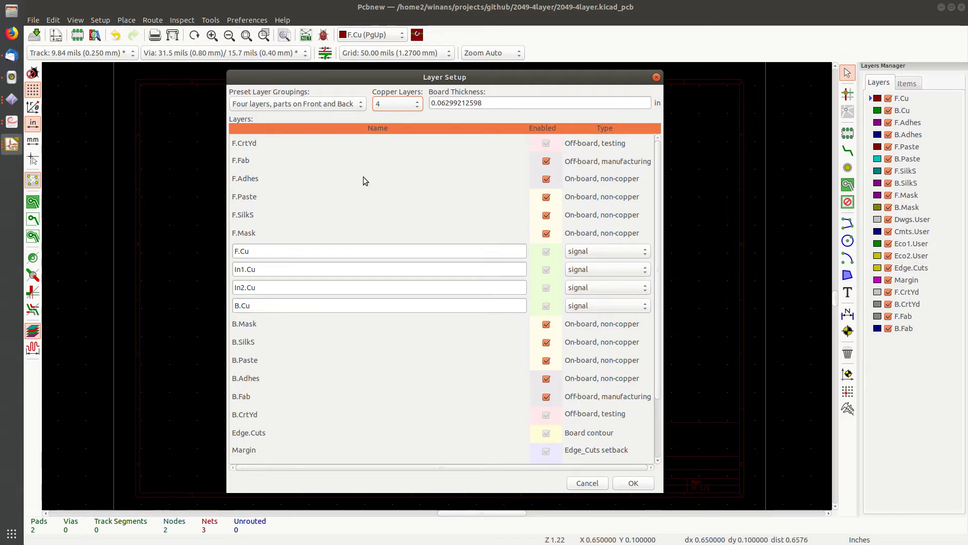
- Set Preset Layer Groupings to Custom, keep In1.Cu as signal, and confirm with OK
left_click(298, 104)
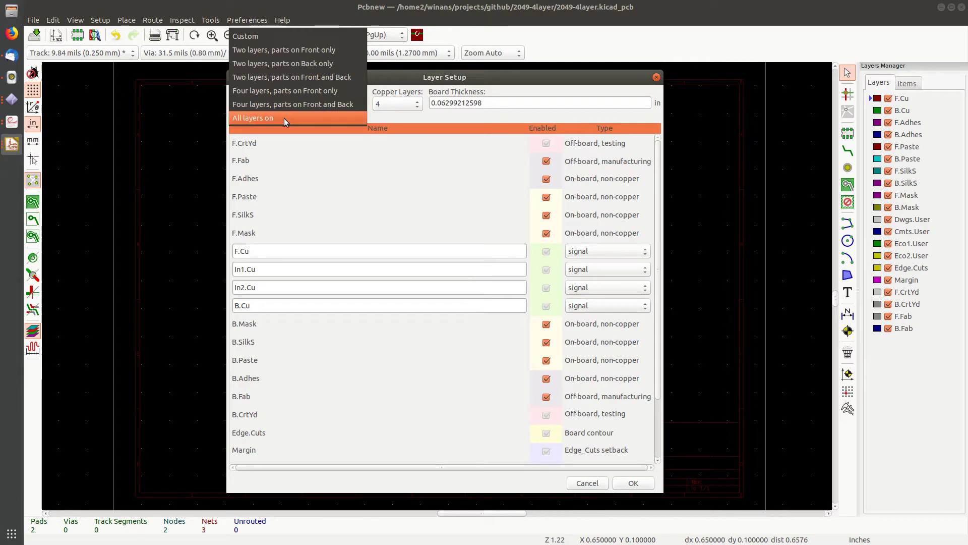
left_click(287, 43)
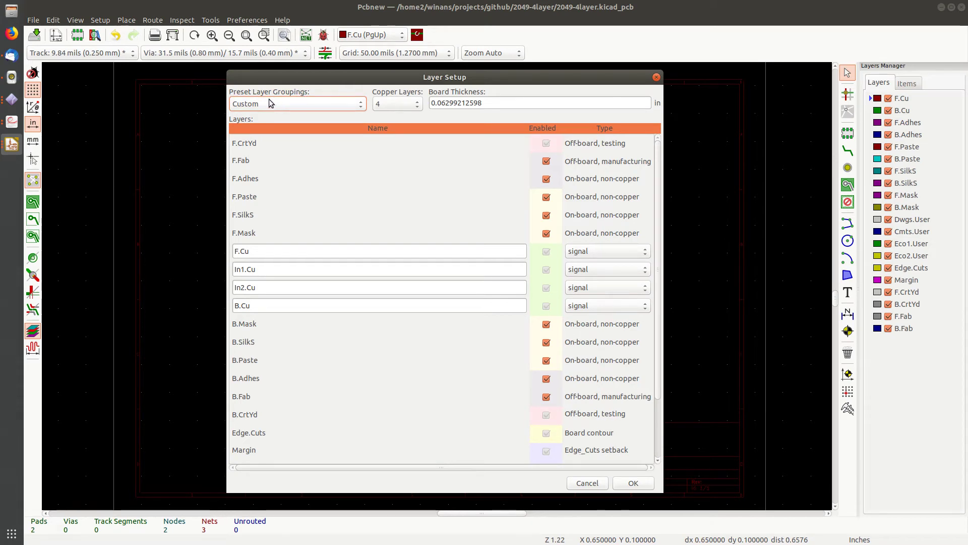
left_click(595, 271)
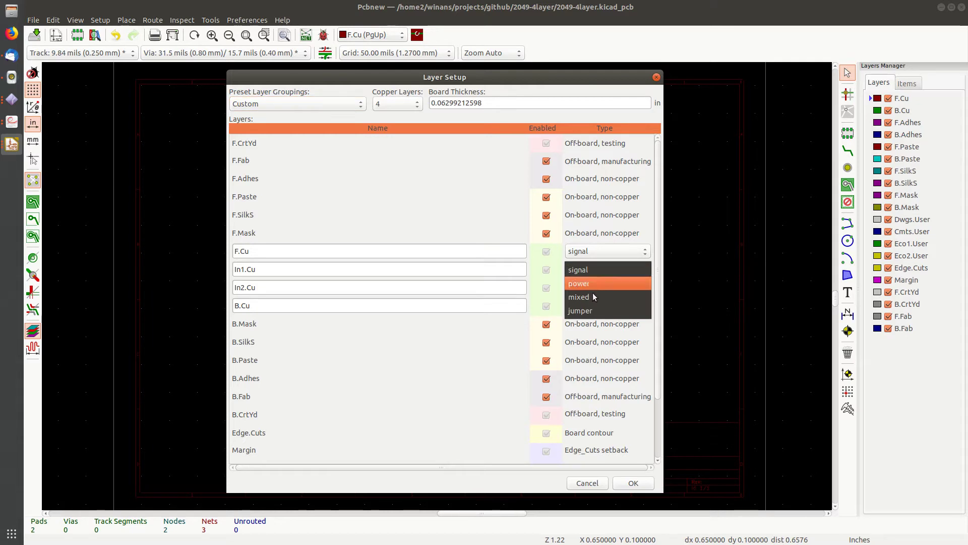
left_click(422, 196)
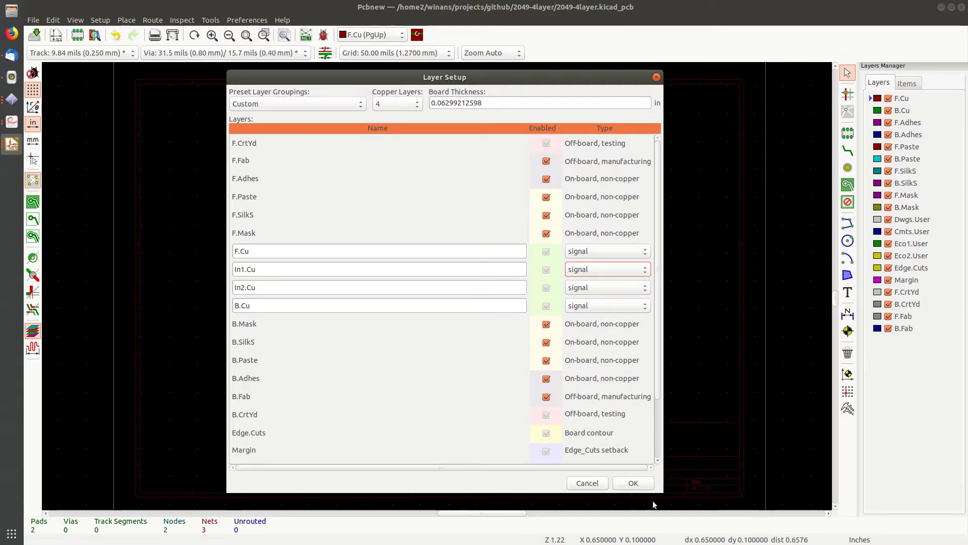
left_click(632, 482)
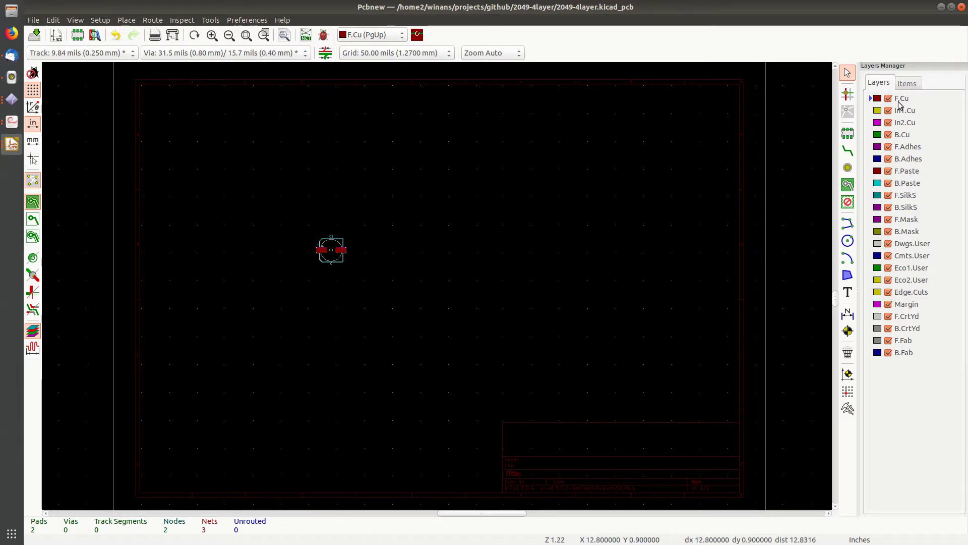
left_click(907, 125)
left_click(902, 134)
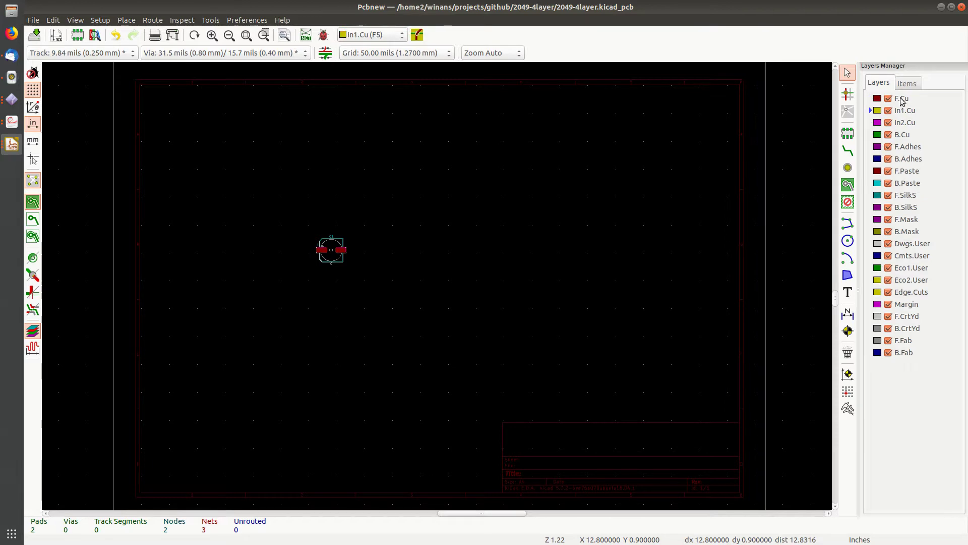
left_click(902, 99)
scroll(436, 286, "down", 3)
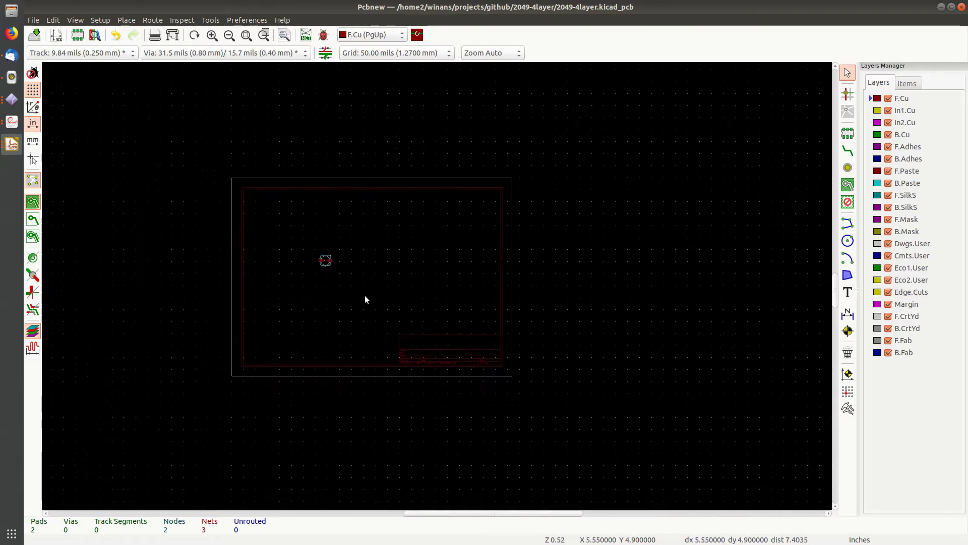
scroll(365, 295, "up", 3)
scroll(511, 290, "down", 2)
scroll(495, 307, "up", 2)
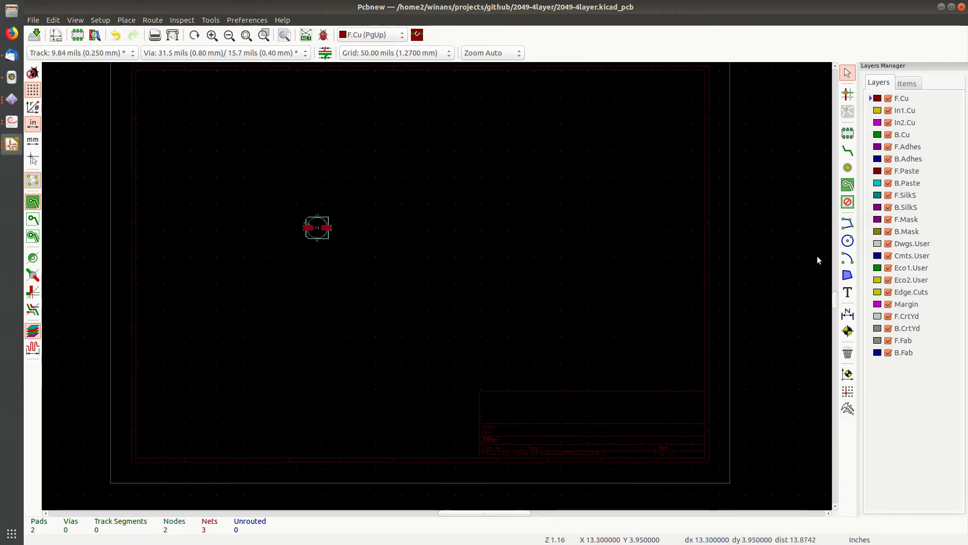
- Make Edge.Cuts active with the graphic line tool, checking grid options and framing C1
left_click(910, 292)
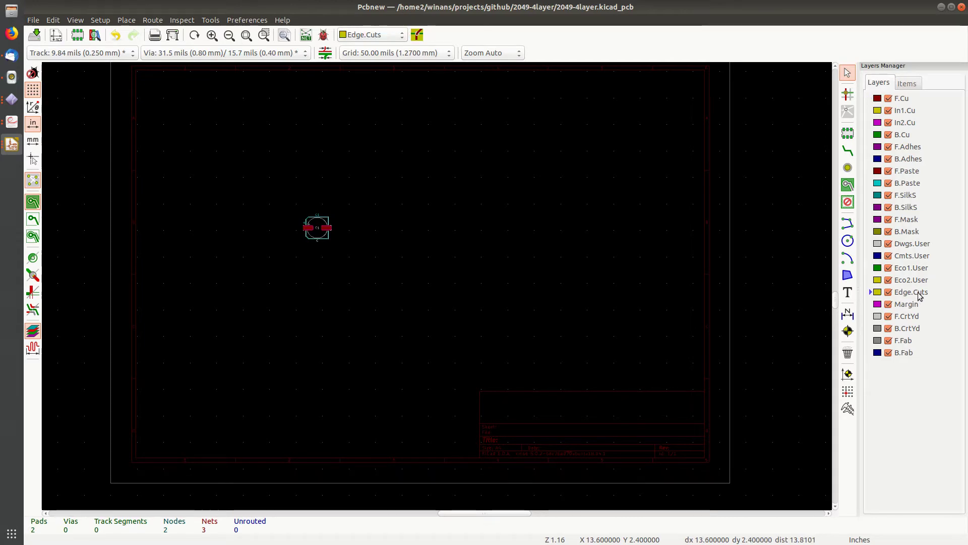
left_click(847, 224)
scroll(298, 170, "up", 6)
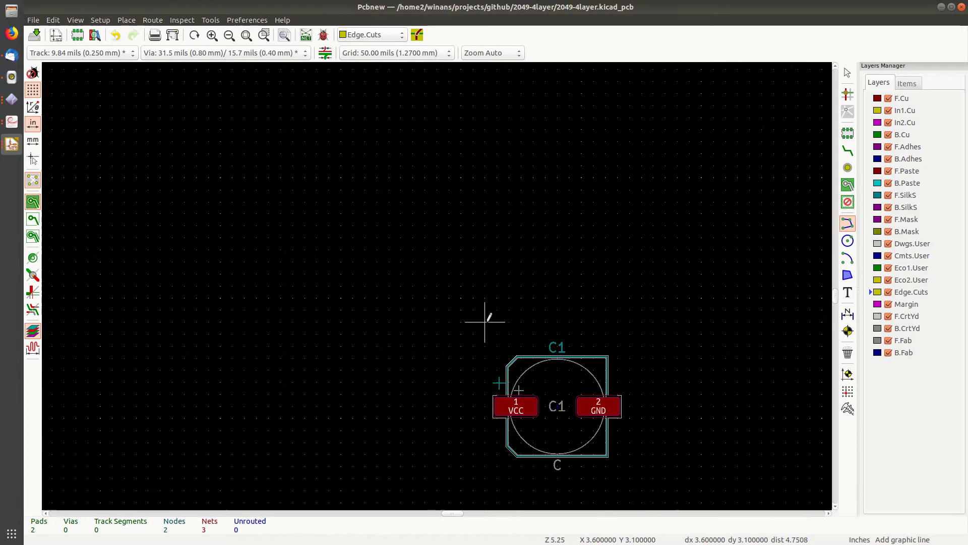
right_click(341, 192)
mouse_move(410, 274)
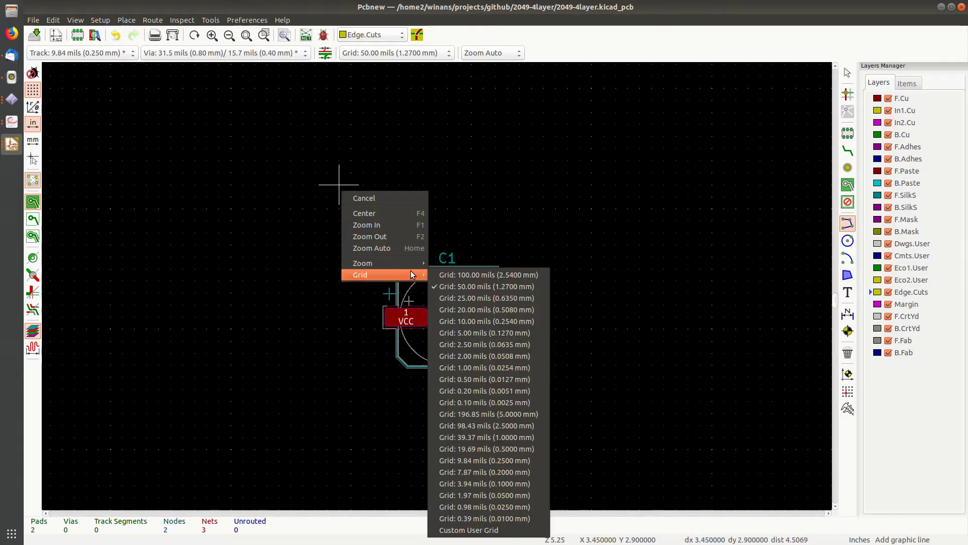
left_click(262, 174)
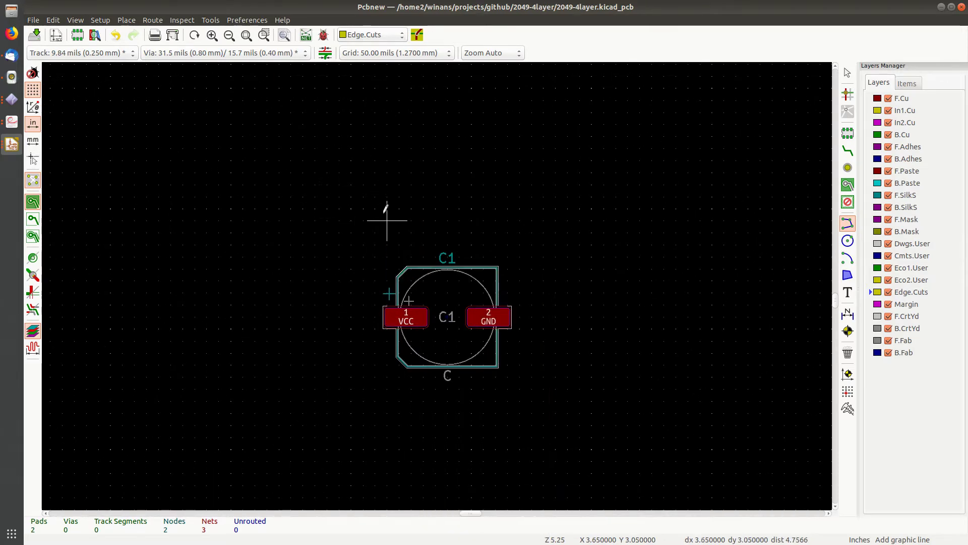
scroll(387, 221, "down", 9)
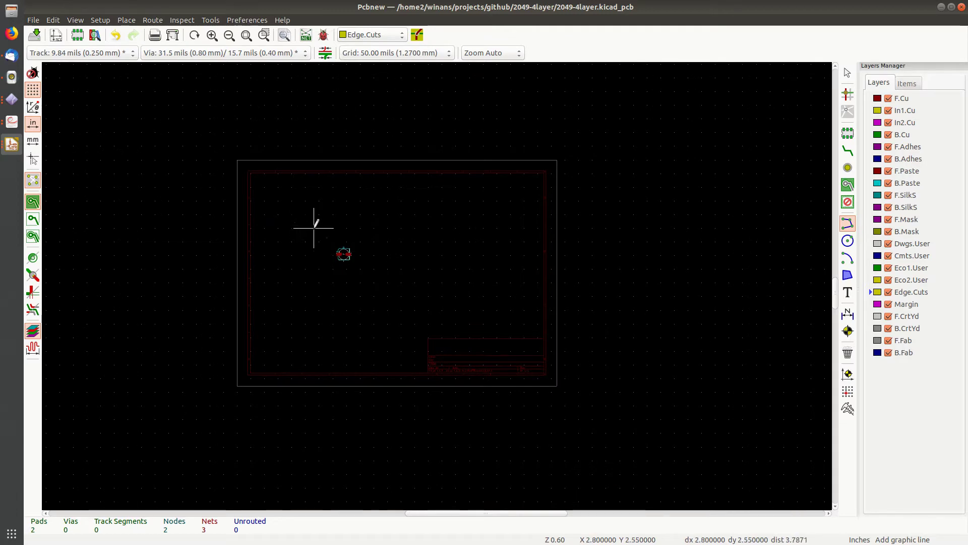
scroll(314, 228, "up", 9)
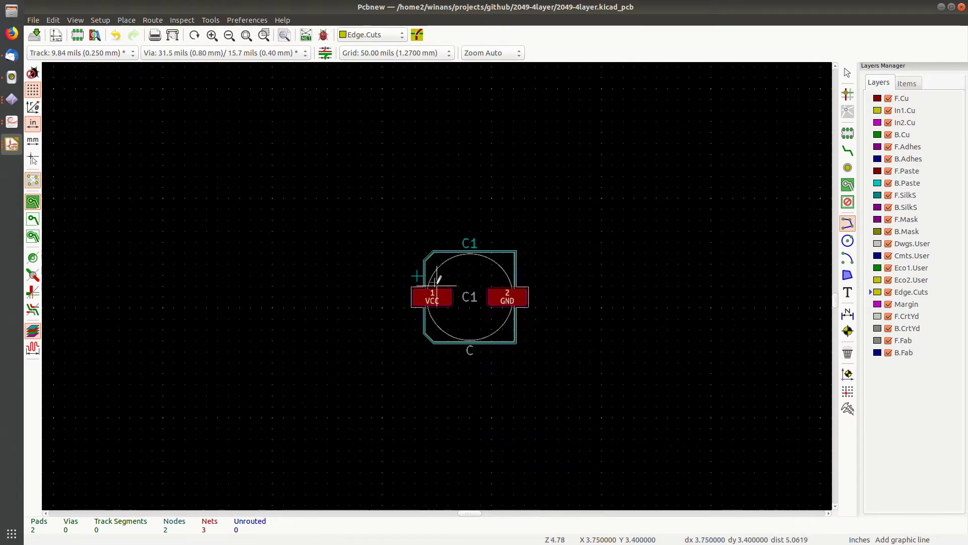
middle_click_drag(677, 334, 497, 285)
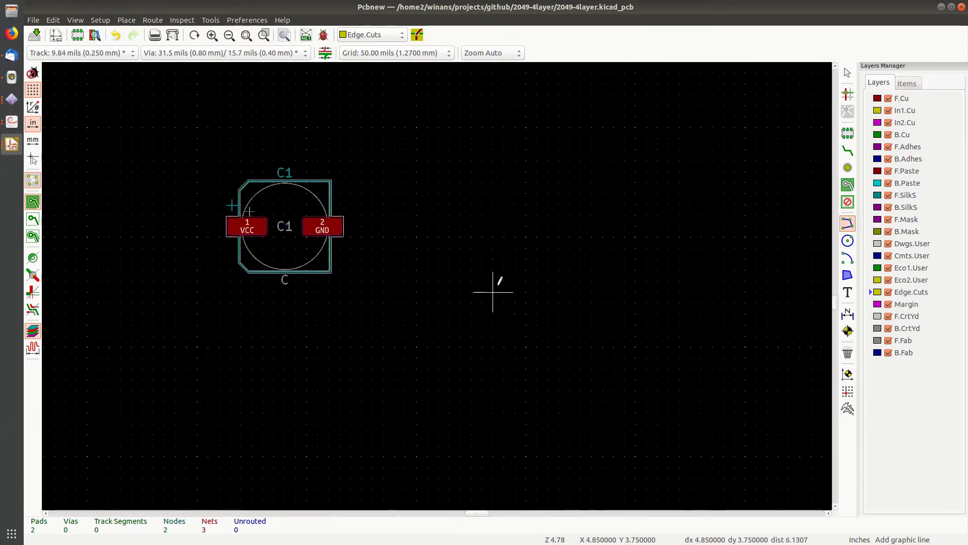
- Draw a closed rectangle, about 2.5 by 2.1 inches, around C1
left_click(197, 127)
left_click(745, 128)
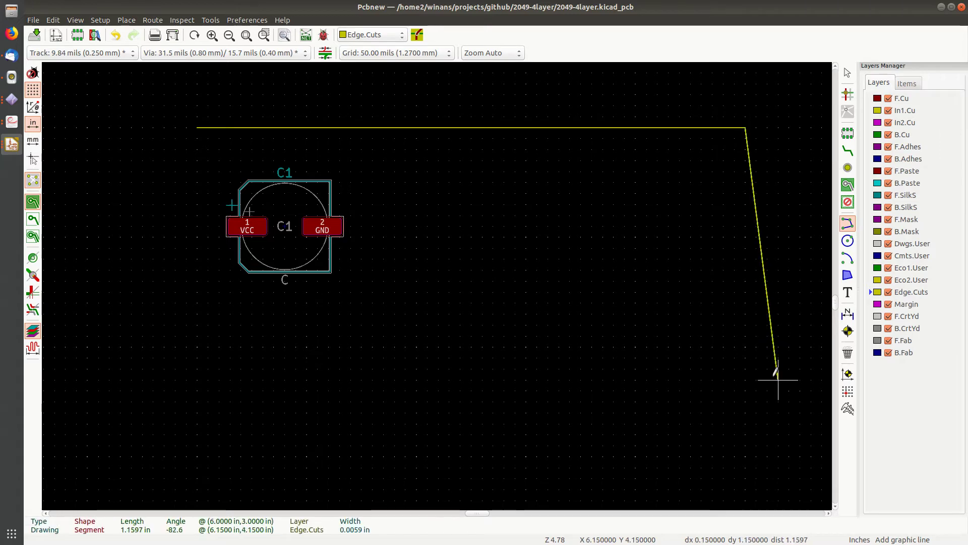
left_click(746, 456)
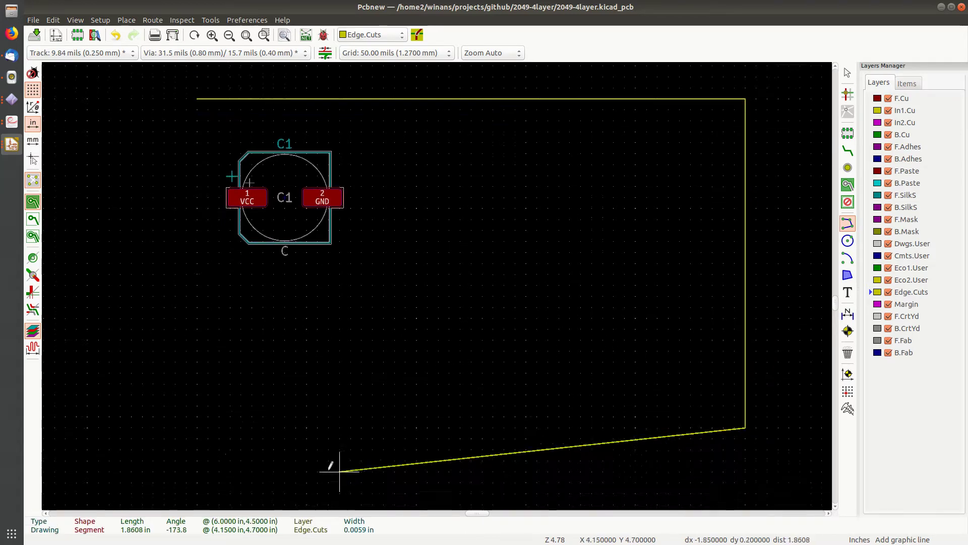
left_click(200, 410)
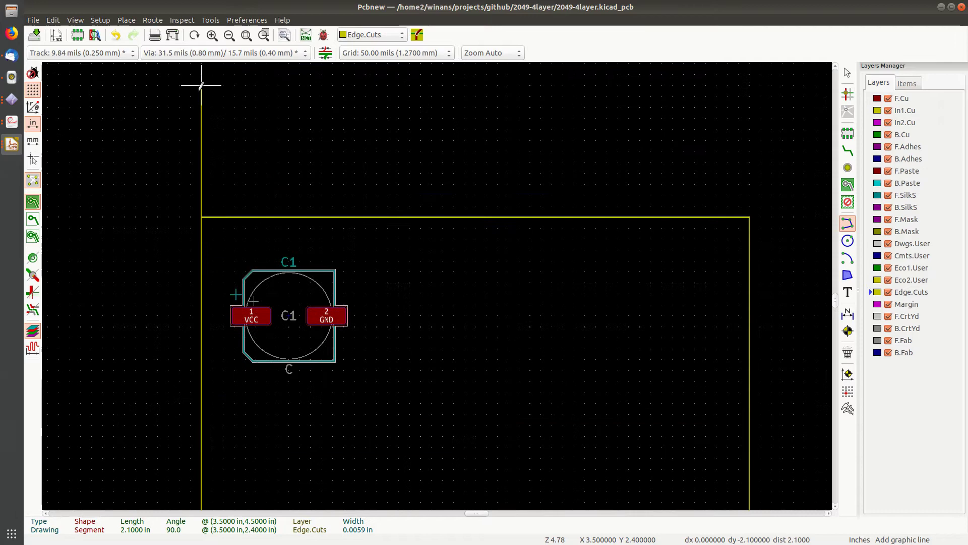
left_click(201, 245)
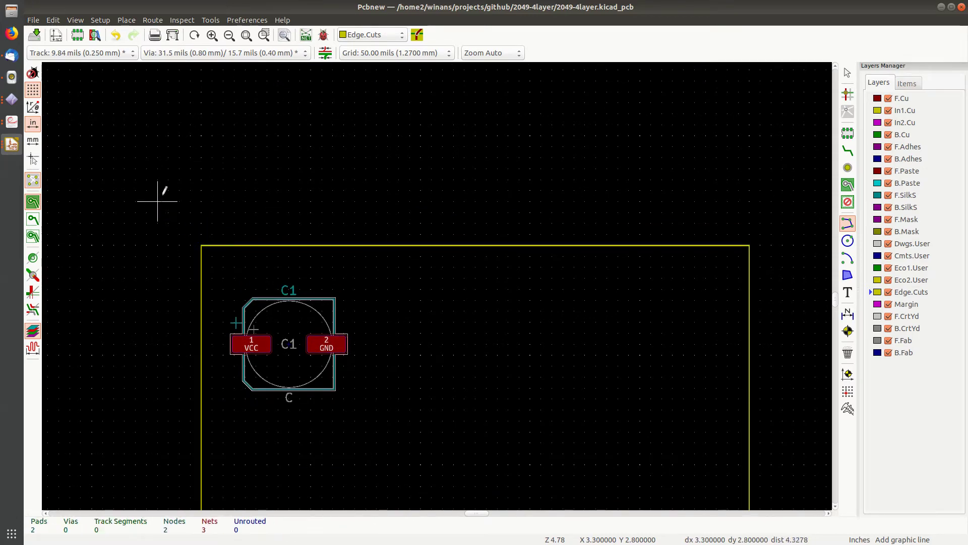
key("Escape")
left_click(311, 237)
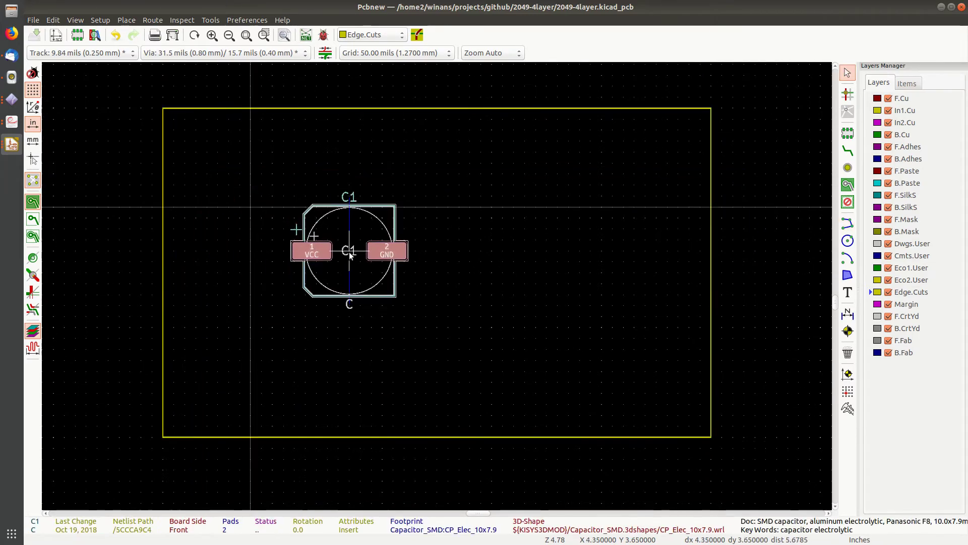
- Start a new copper zone at the board corner on In1.Cu, assigned to GND
left_click(482, 261)
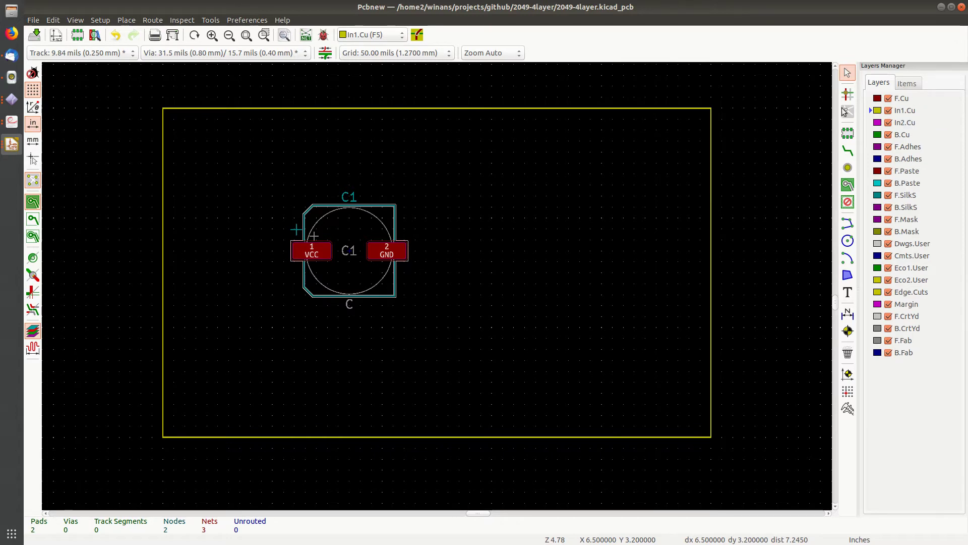
left_click(848, 185)
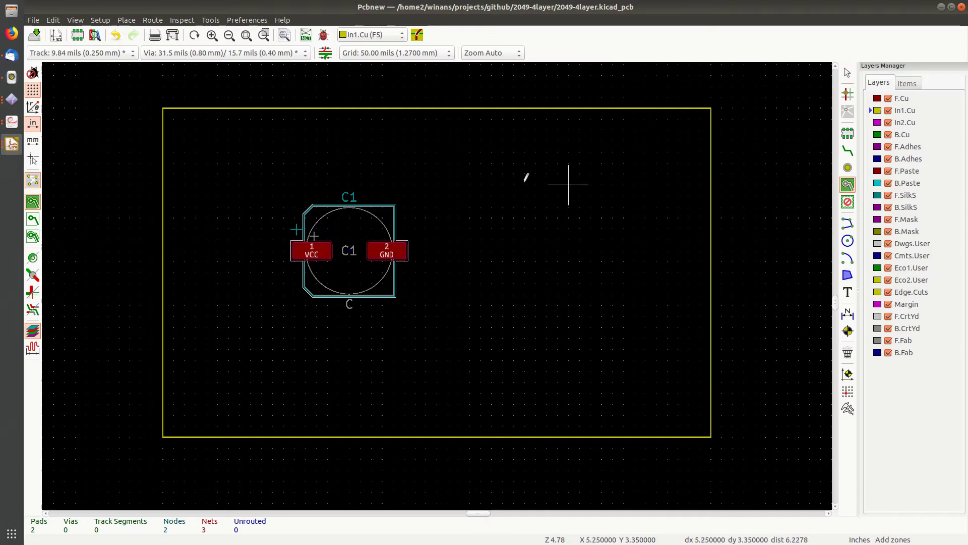
left_click(152, 97)
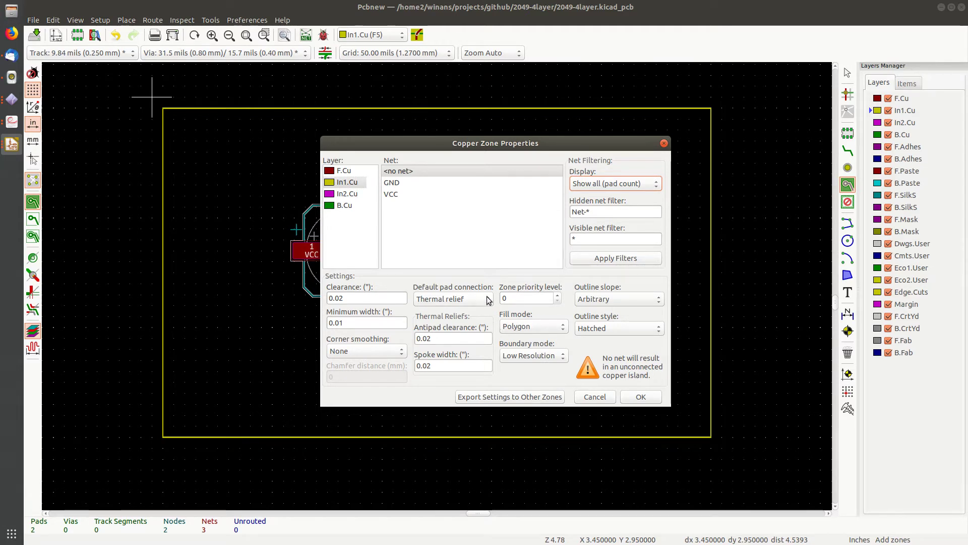
left_click(393, 185)
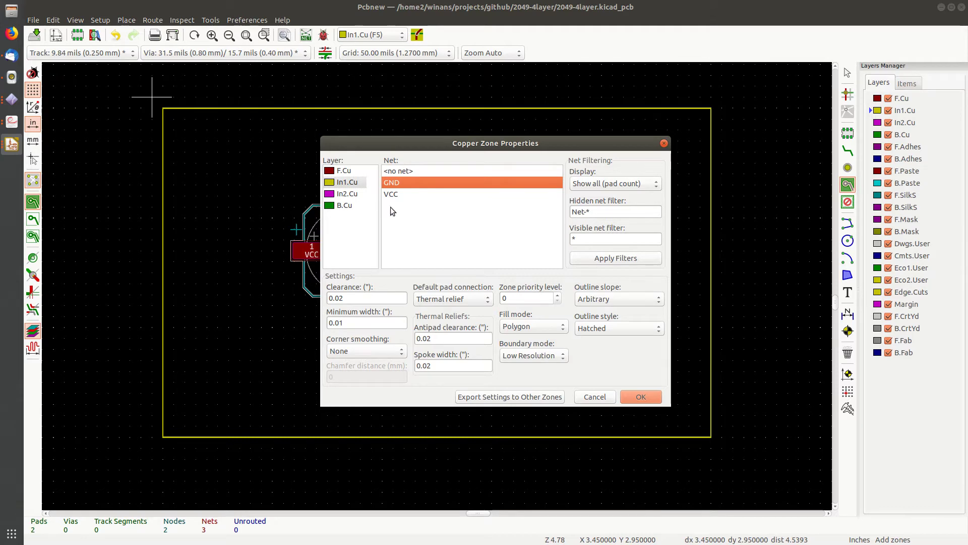
left_click(652, 401)
- Outline the zone around the whole board, close it, and make In2.Cu active
scroll(721, 108, "up", 2)
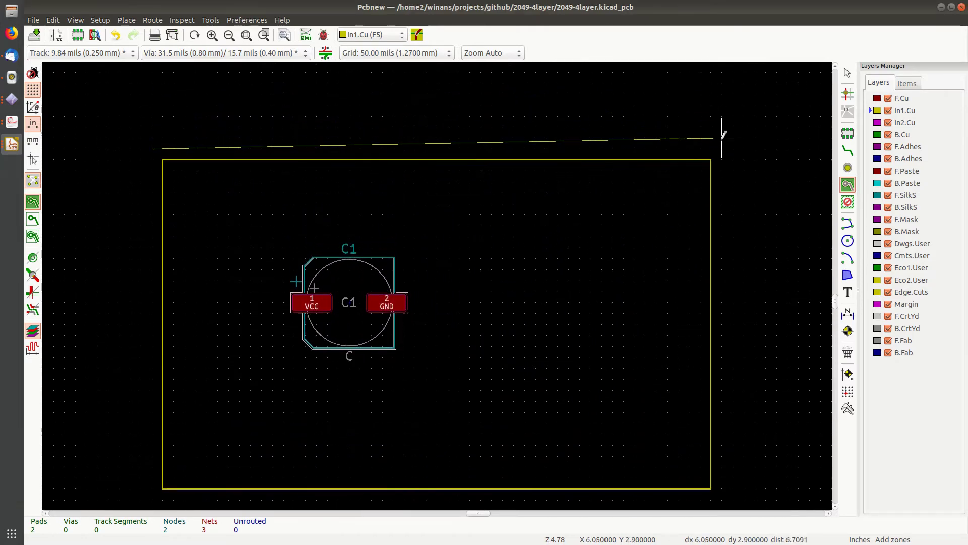
left_click(721, 148)
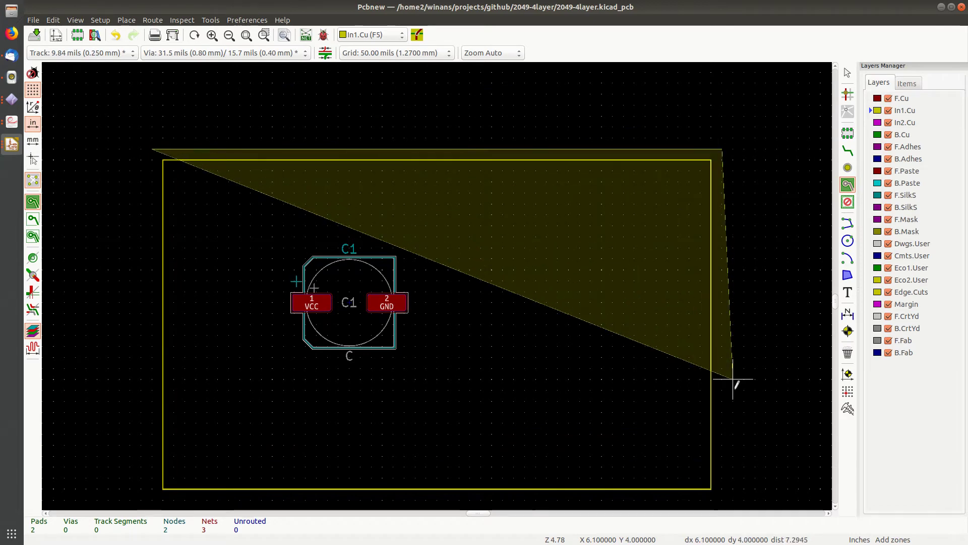
scroll(726, 446, "down", 4)
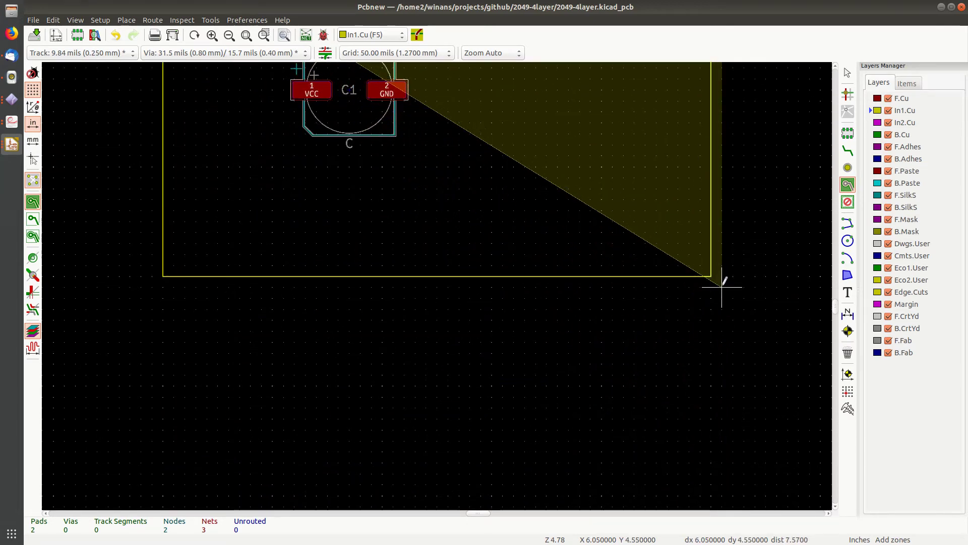
left_click(724, 284)
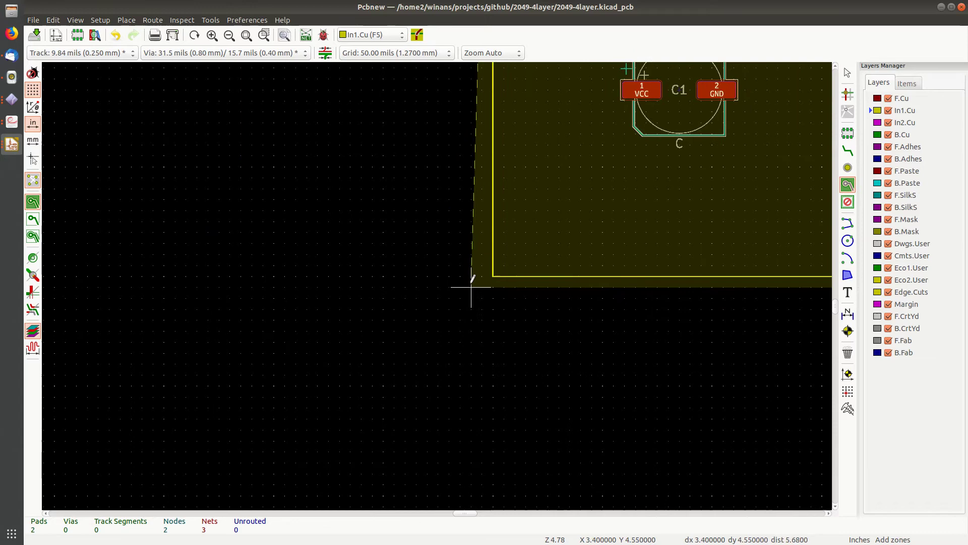
left_click(481, 285)
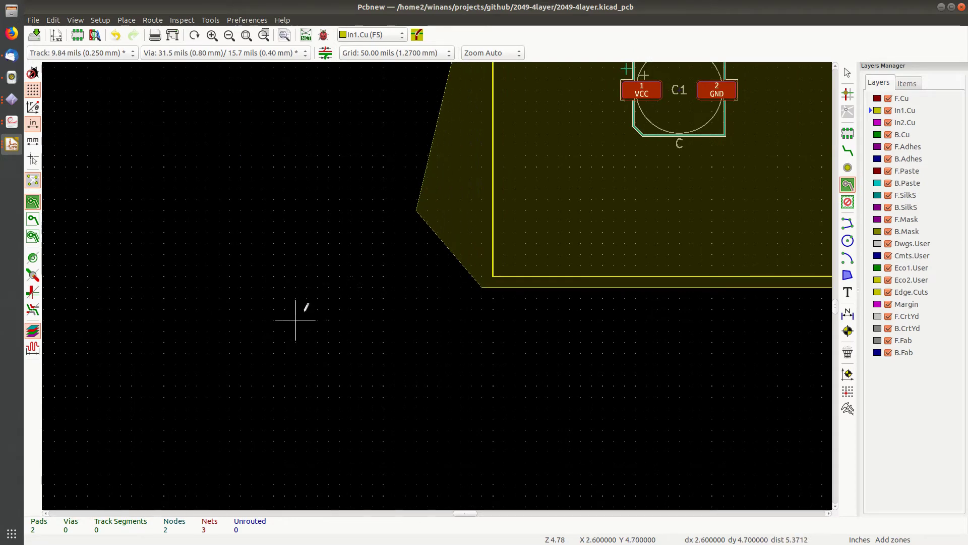
middle_click_drag(380, 216, 190, 326)
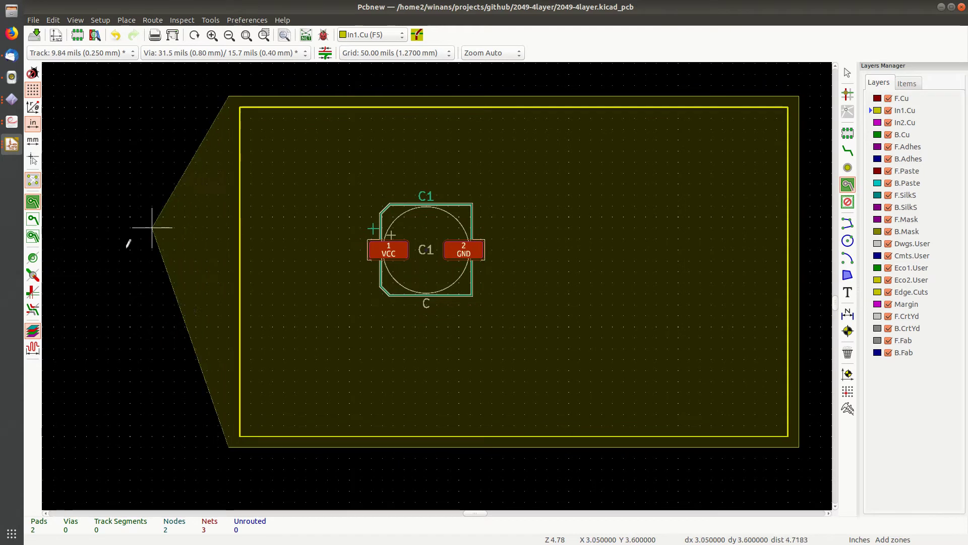
left_click(218, 99)
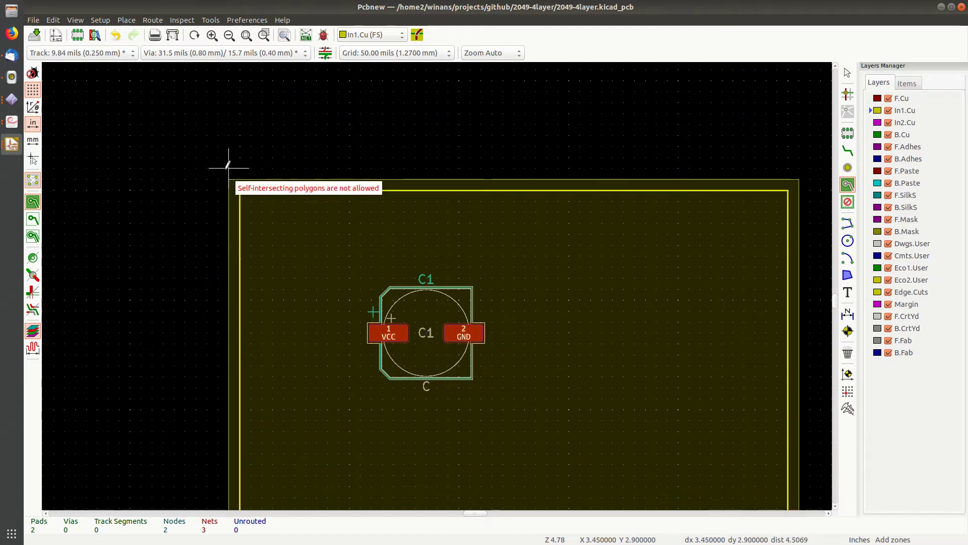
right_click(112, 256)
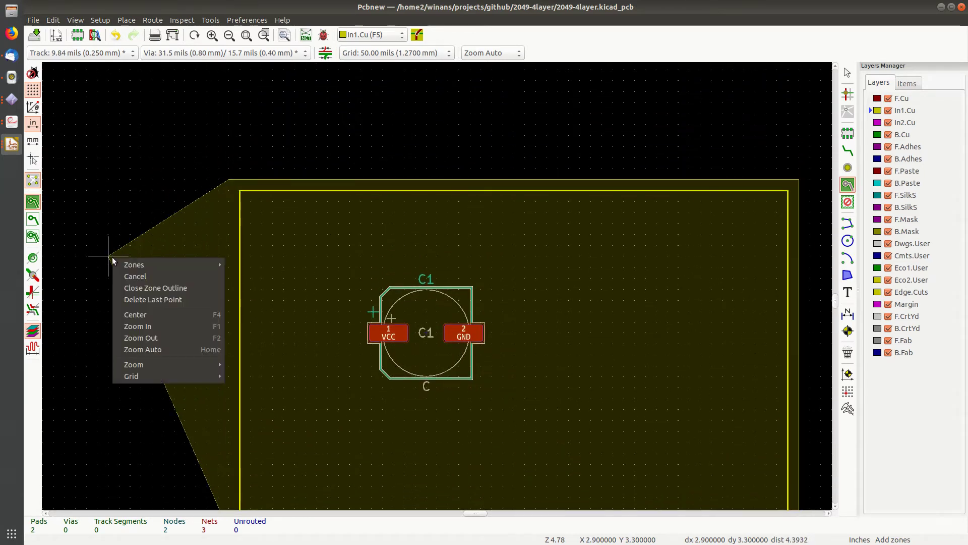
left_click(157, 288)
middle_click_drag(295, 245, 237, 169)
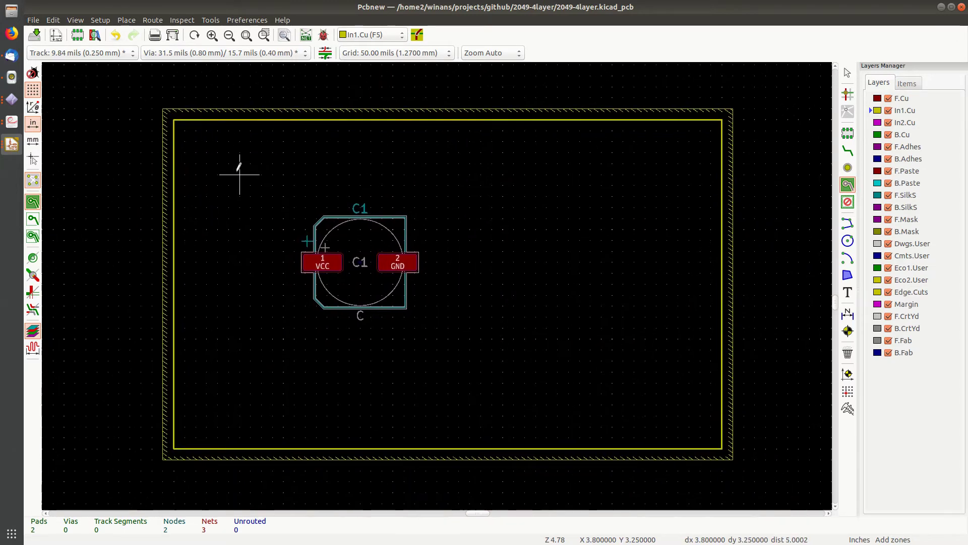
left_click(907, 123)
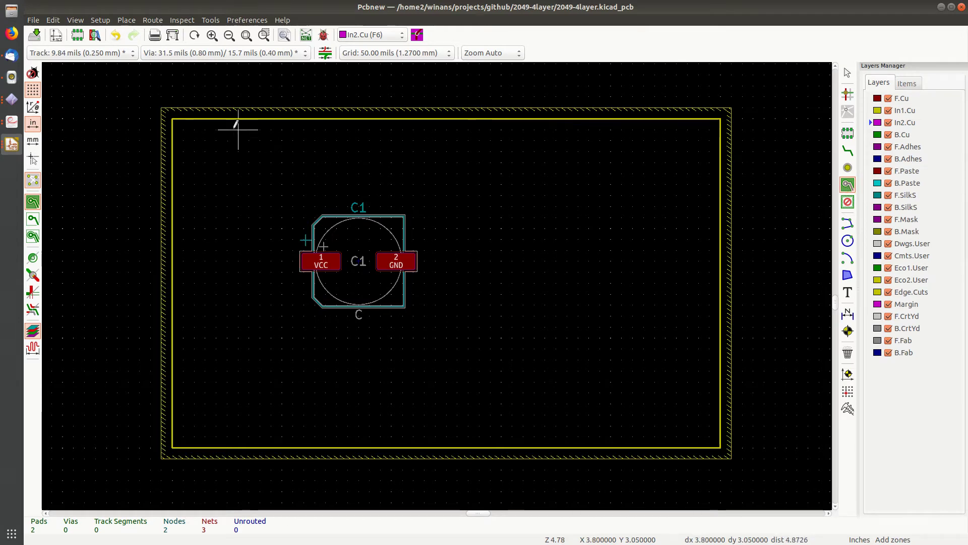
- Outline a VCC zone on In2.Cu through the four board-edge corners and close it
left_click(161, 108)
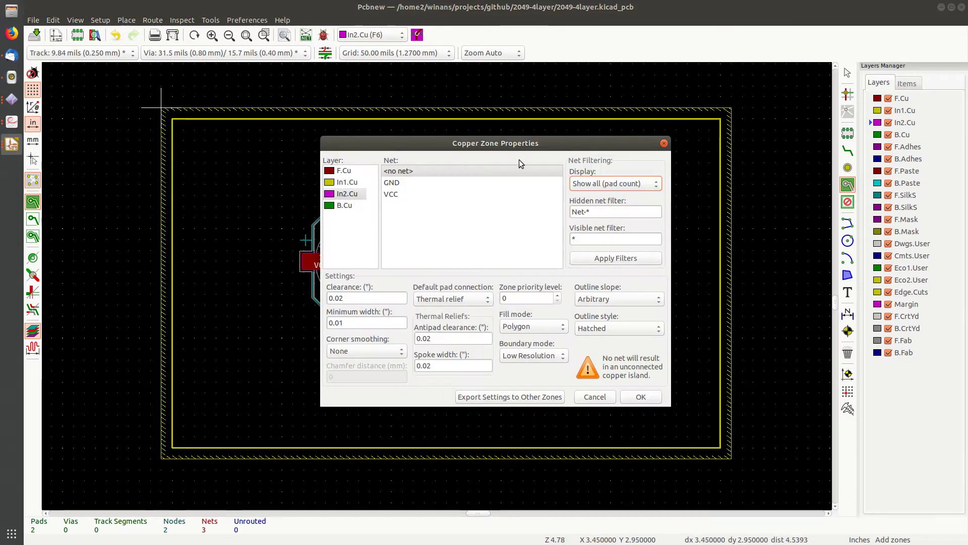
left_click(396, 198)
left_click(641, 397)
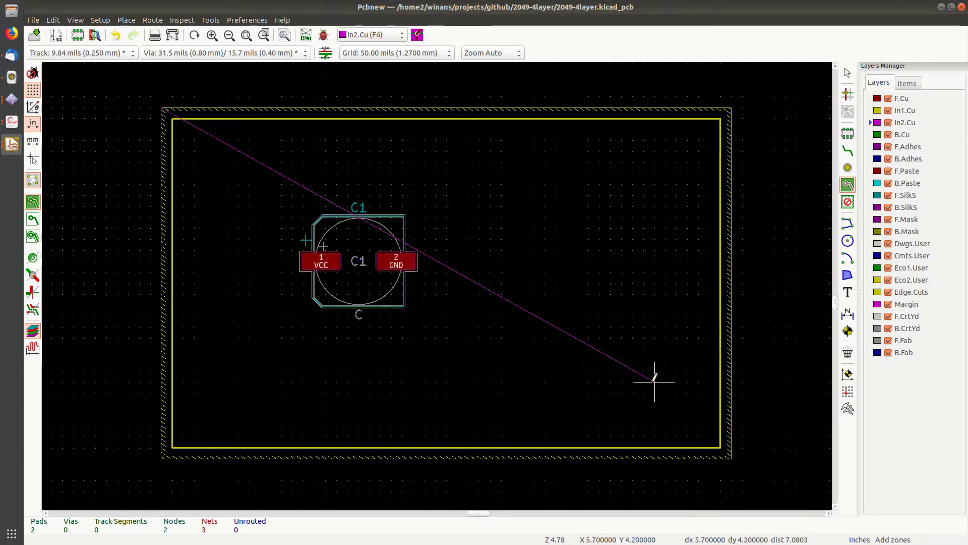
left_click(731, 108)
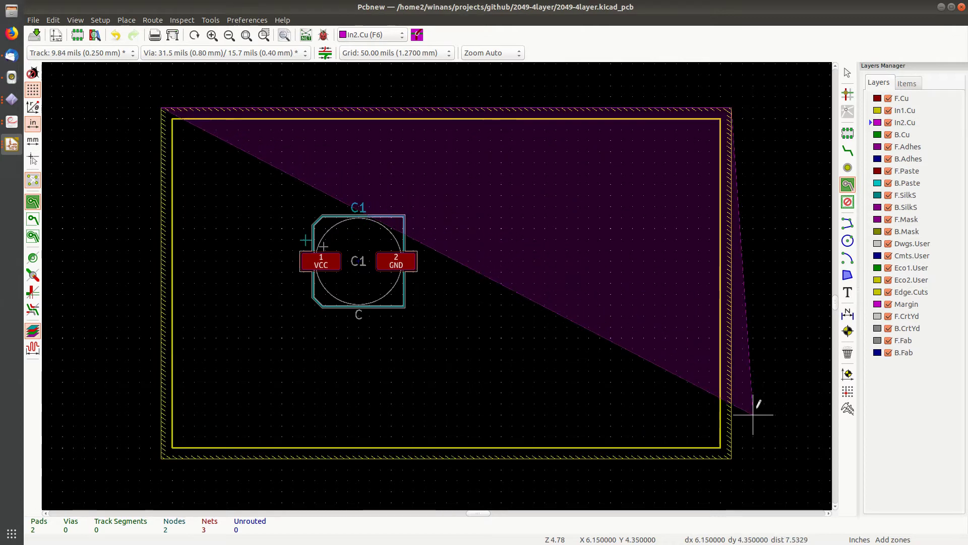
left_click(731, 458)
left_click(161, 458)
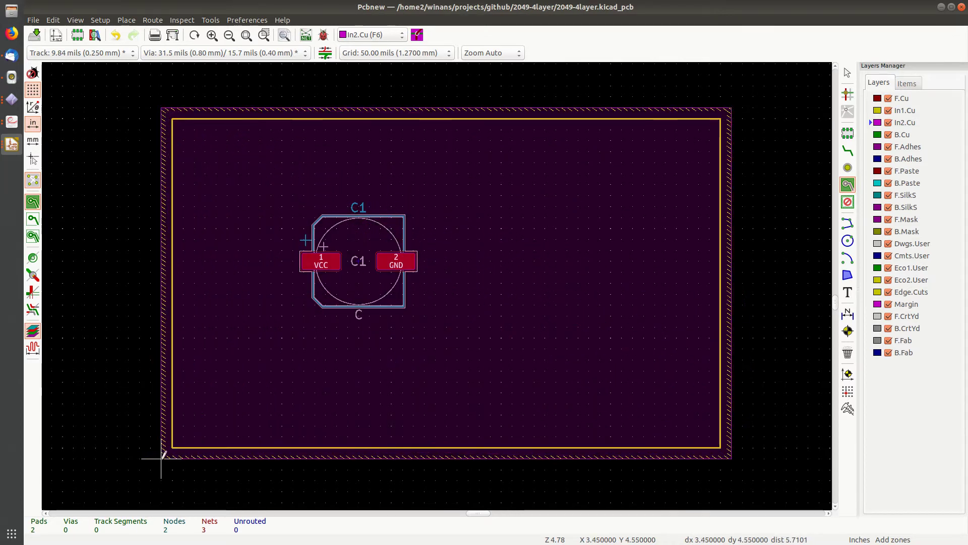
right_click(127, 290)
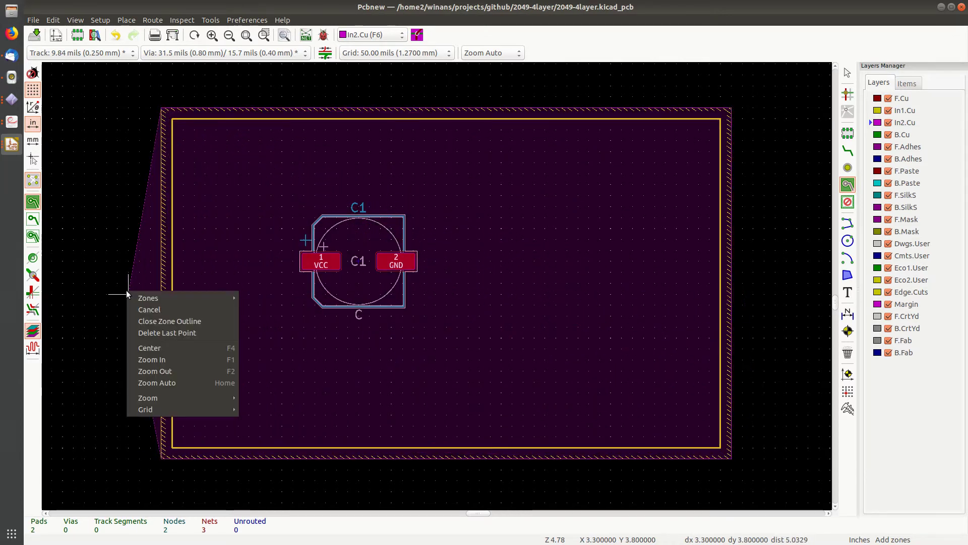
left_click(190, 321)
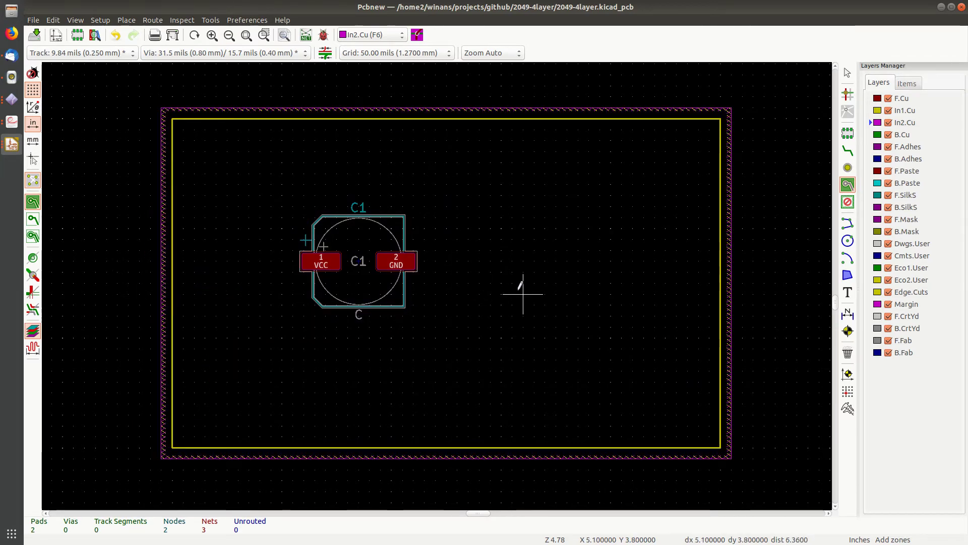
key("Escape")
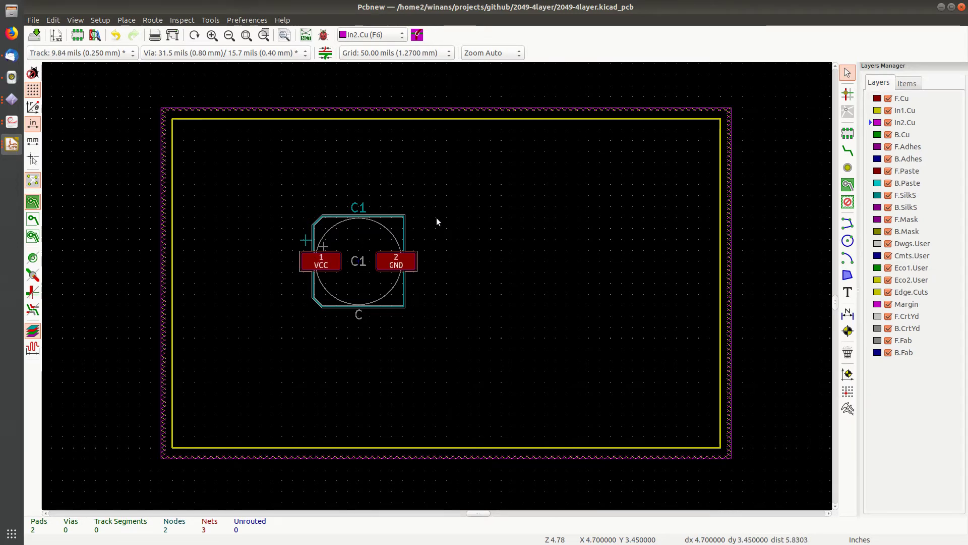
- Save the board, briefly check In1.Cu, and leave F.Cu as the working layer
key("ctrl+s")
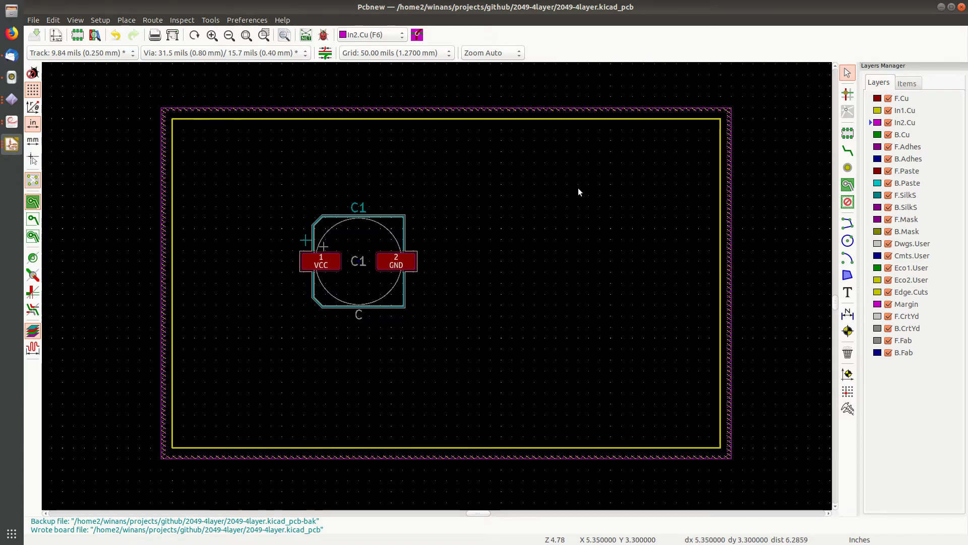
middle_click_drag(578, 187, 561, 177)
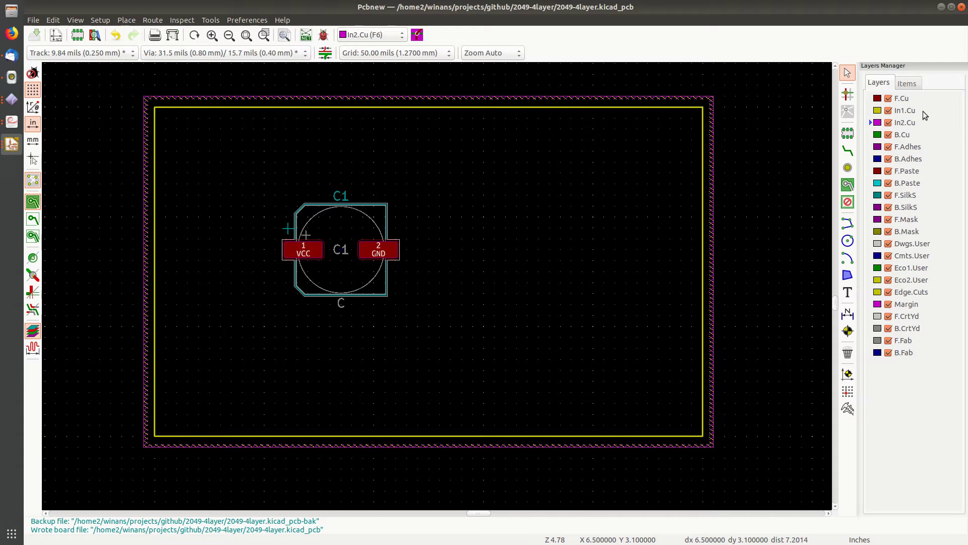
left_click(902, 98)
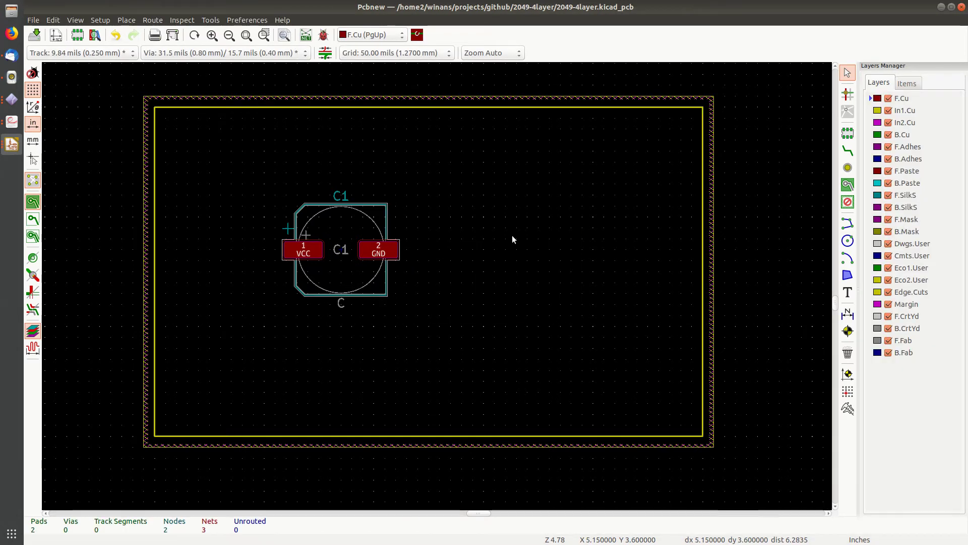
left_click(911, 113)
left_click(902, 99)
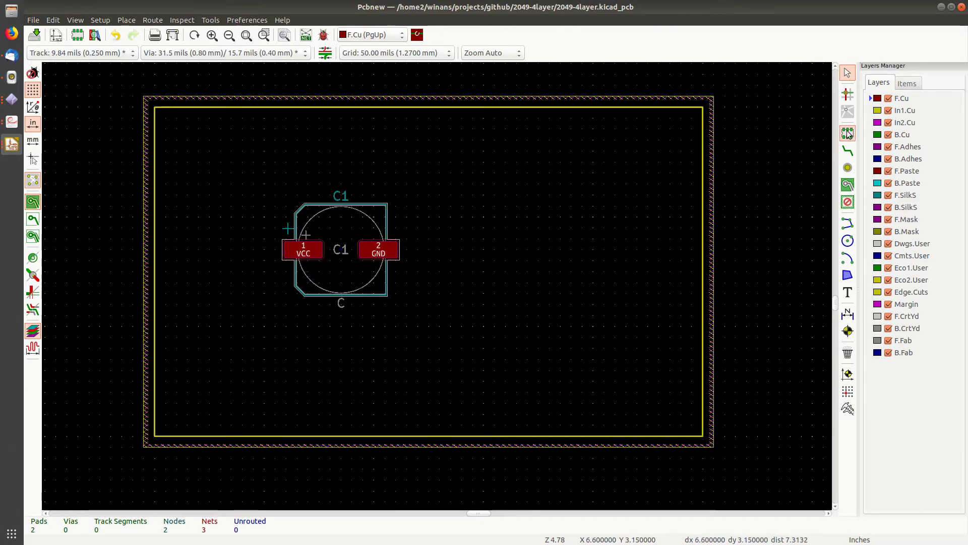
- Route a short F.Cu track right from C1's GND pad, ending in a via
left_click(848, 154)
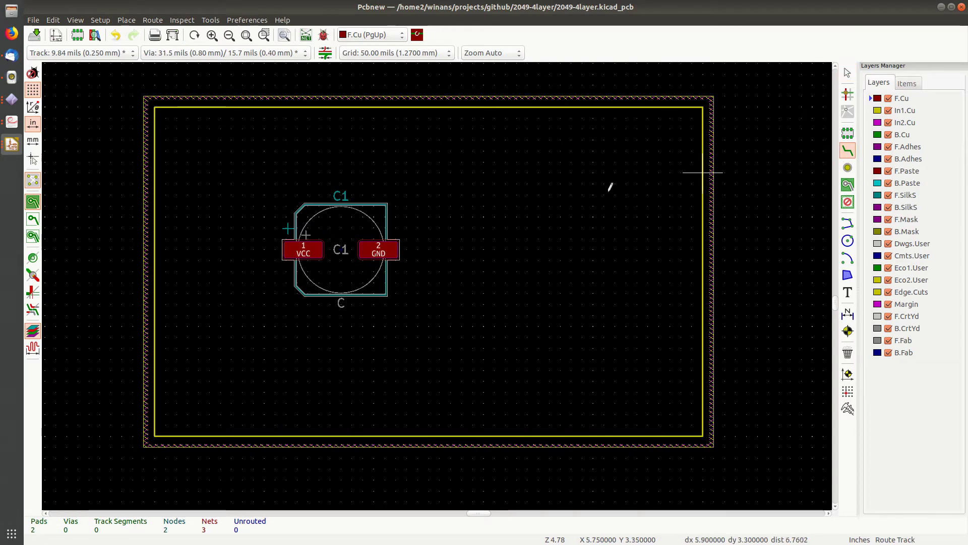
left_click(377, 249)
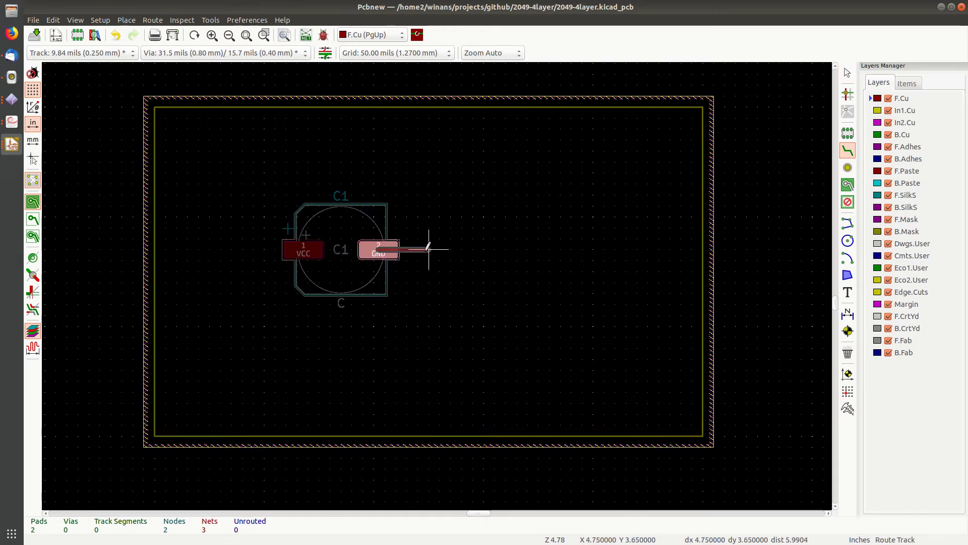
left_click(428, 247)
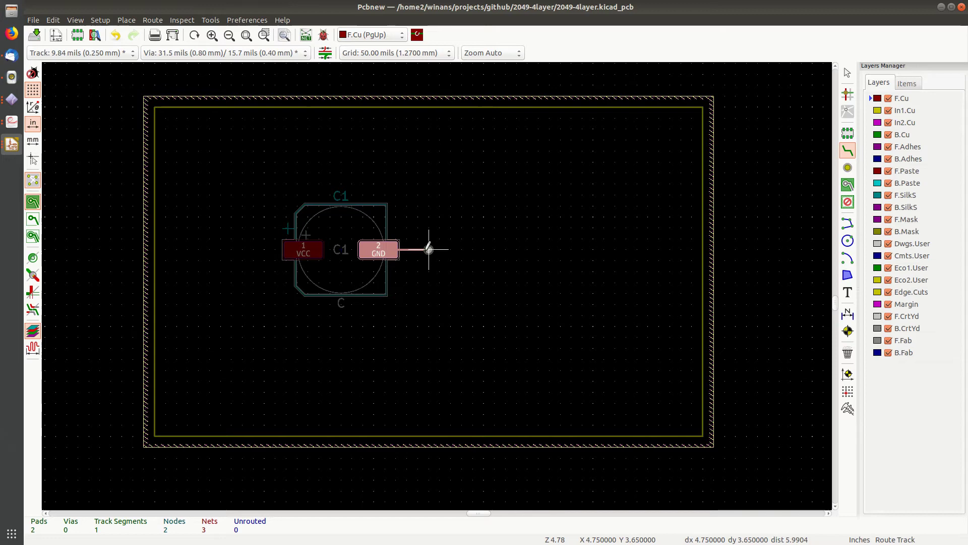
key("v")
key("End")
- Route a track from C1's VCC pad ending in a via, then zoom in to check both tracks
left_click(304, 247)
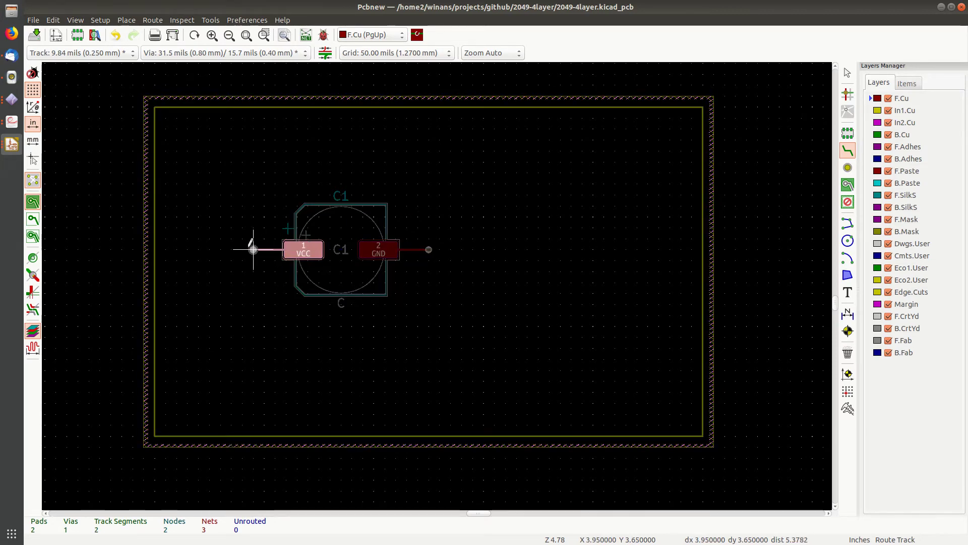
key("v")
key("End")
key("Escape")
scroll(280, 239, "up", 4)
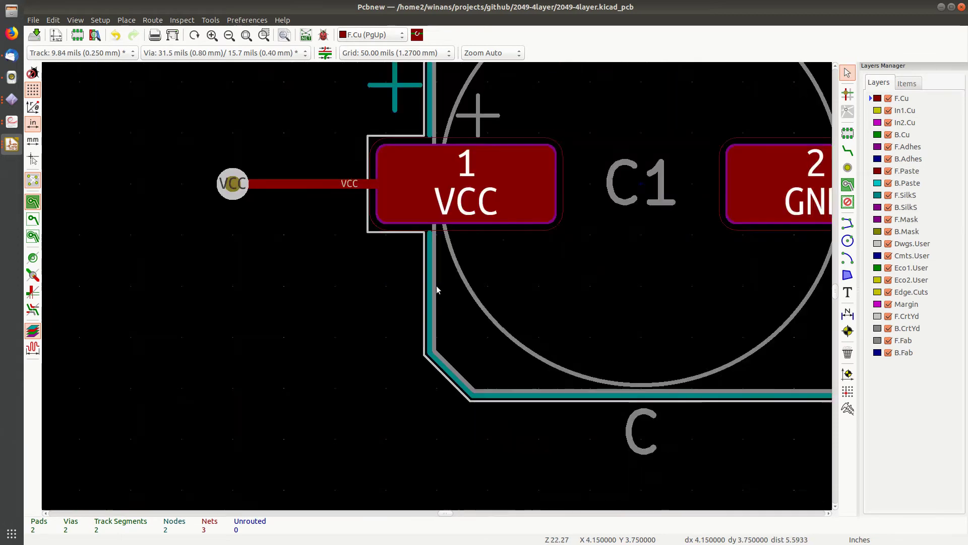
scroll(437, 289, "up", 1)
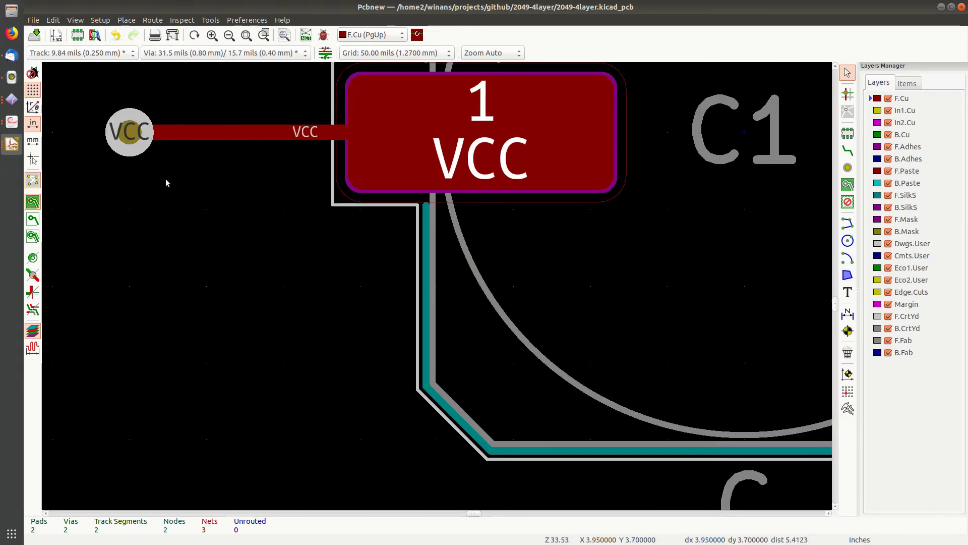
scroll(166, 181, "down", 3)
middle_click_drag(557, 313, 421, 320)
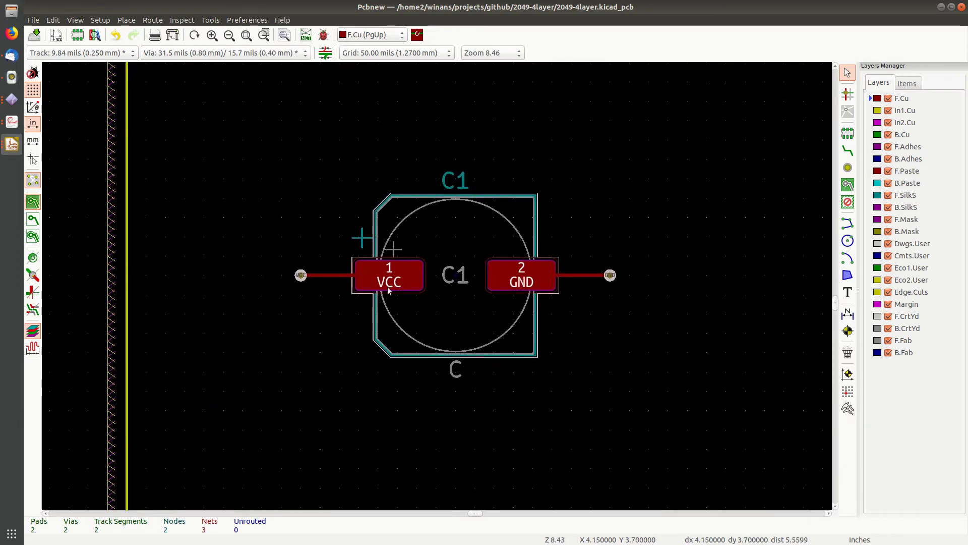
scroll(615, 277, "down", 3)
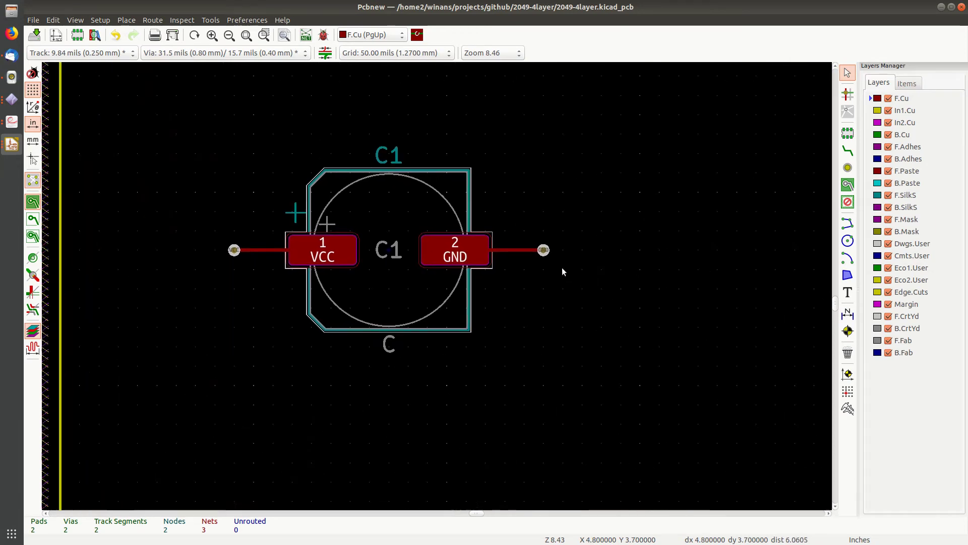
- Fill all copper zones with B and pan to the board's left edge
key("b")
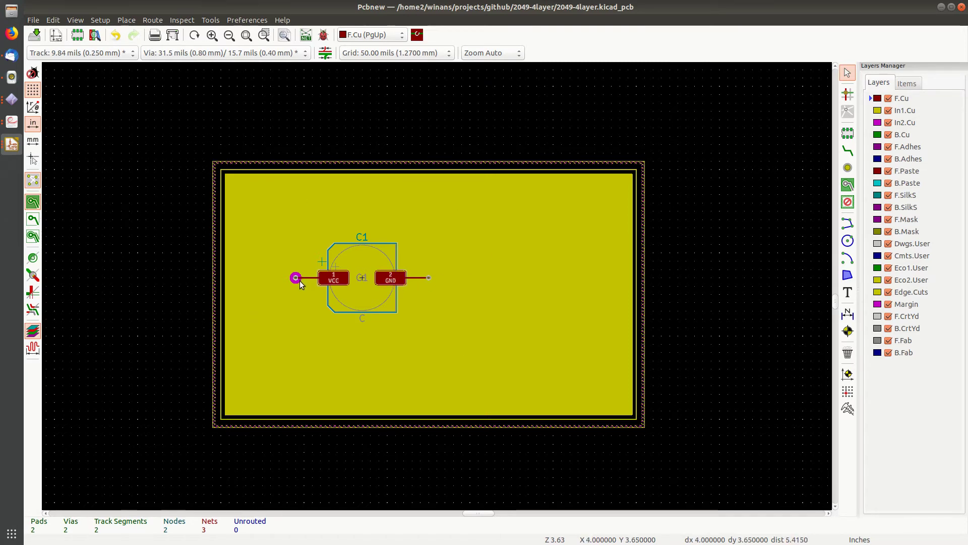
scroll(300, 281, "up", 5)
scroll(436, 288, "up", 2)
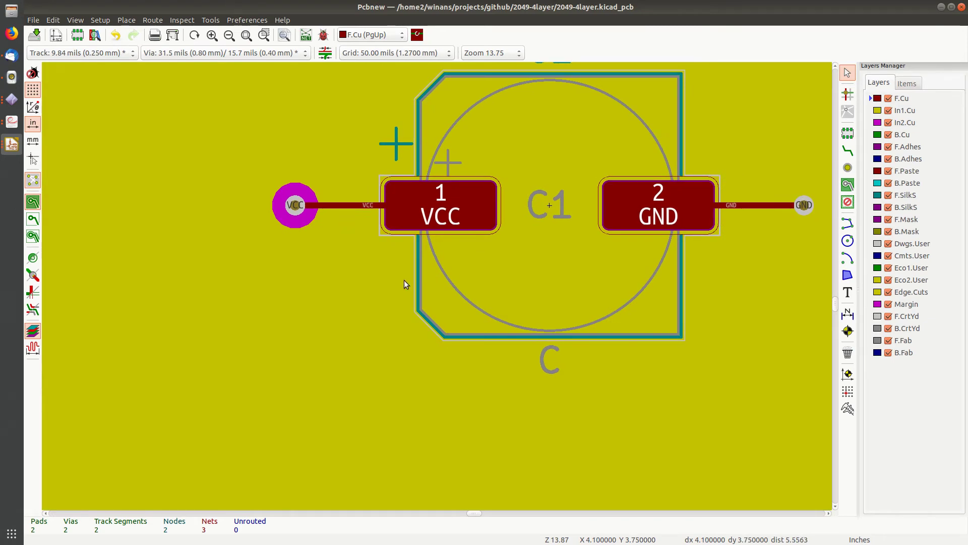
scroll(404, 284, "down", 3)
middle_click_drag(715, 298, 552, 233)
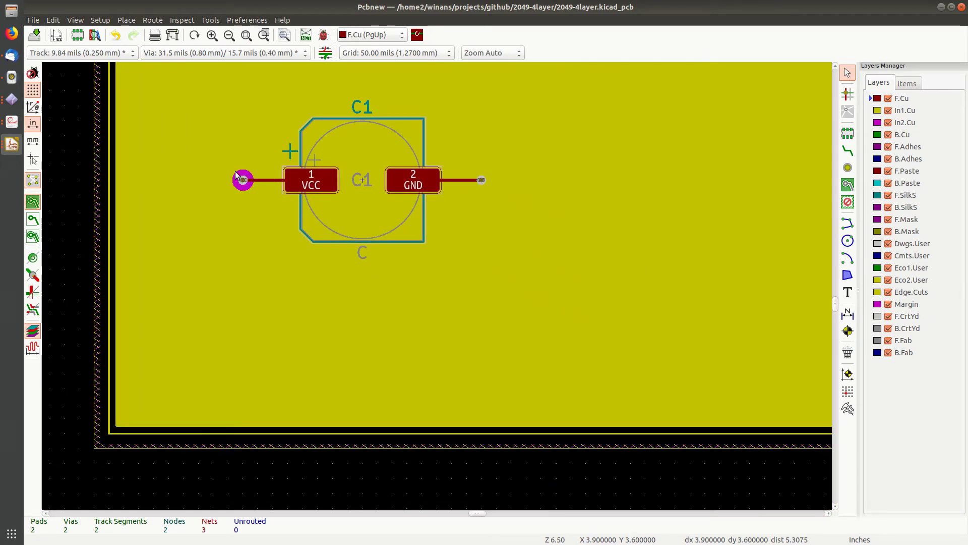
- Inspect the filled In2.Cu plane, then return to F.Cu
left_click(902, 124)
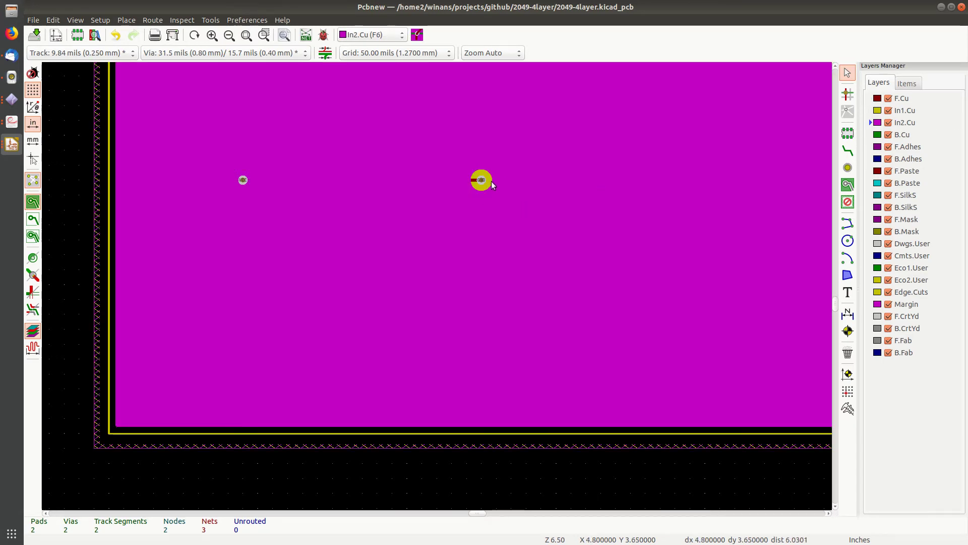
scroll(481, 180, "up", 3)
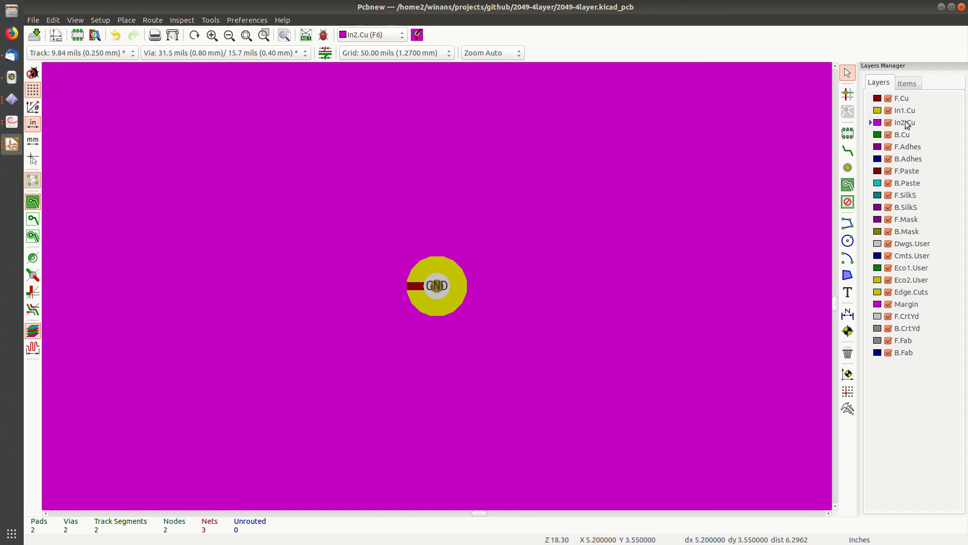
scroll(537, 280, "down", 5)
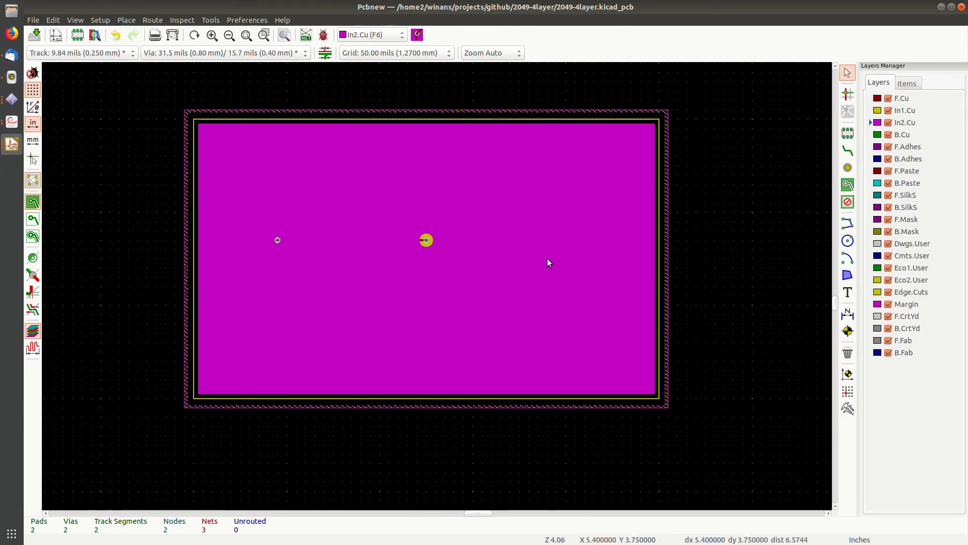
left_click(906, 99)
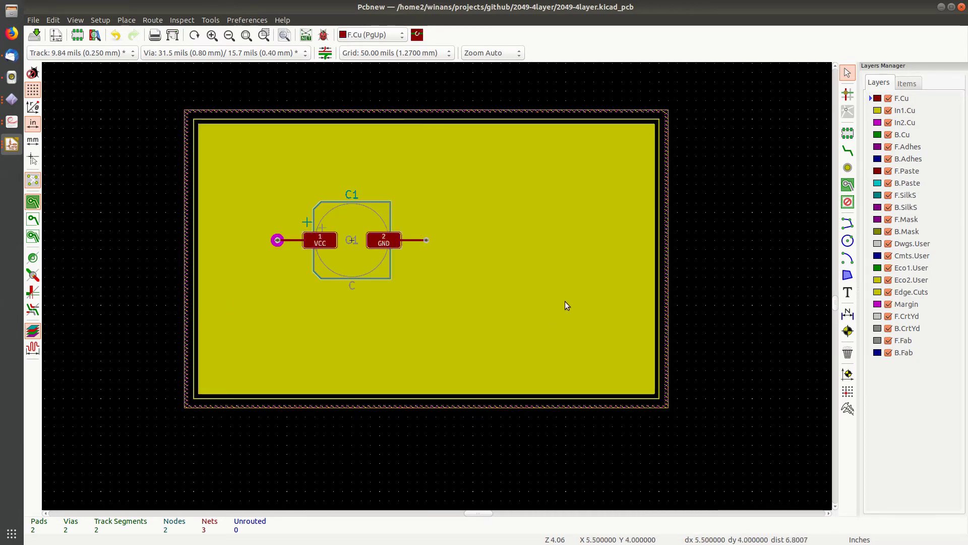
- Save the filled board, dismiss the zone pick popup, and bring In1.Cu to the front
key("ctrl+s")
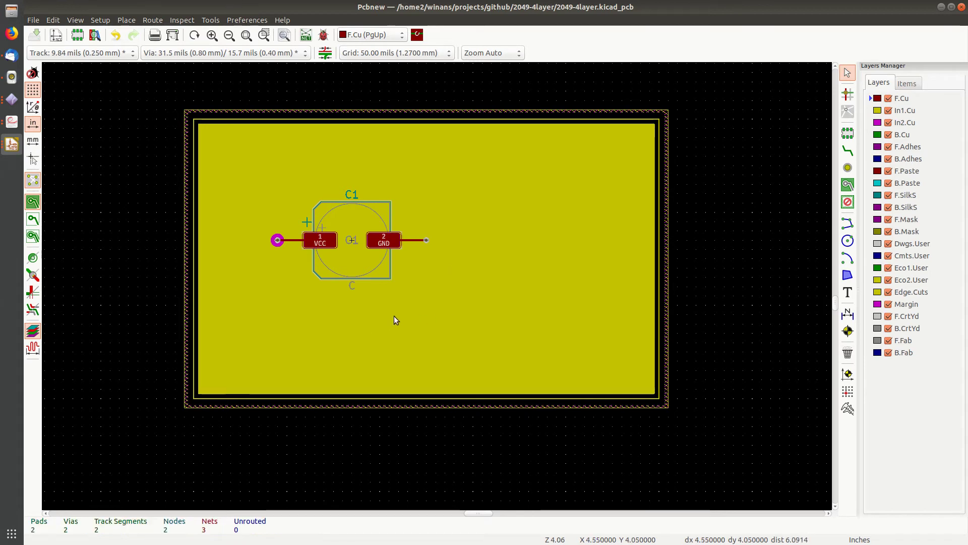
left_click(418, 316)
key("Escape")
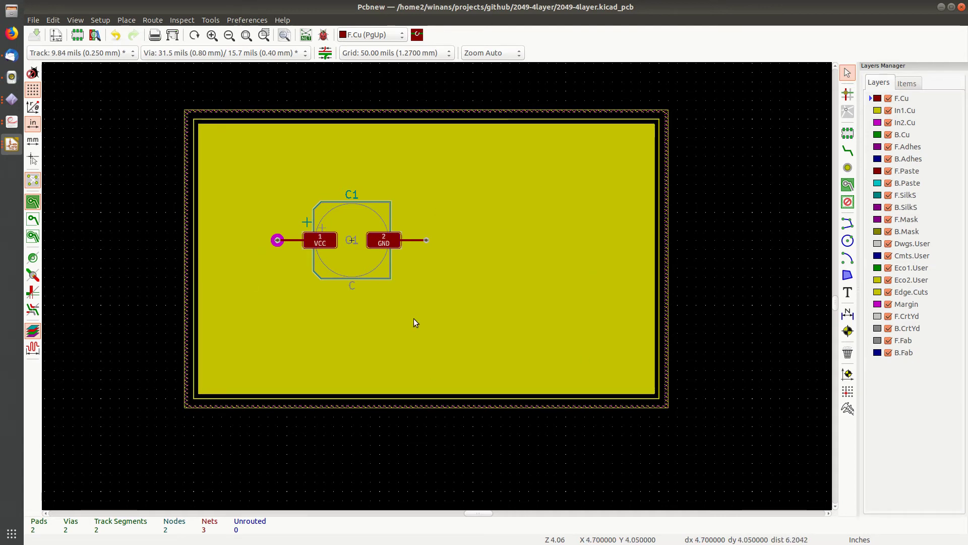
middle_click_drag(692, 290, 675, 313)
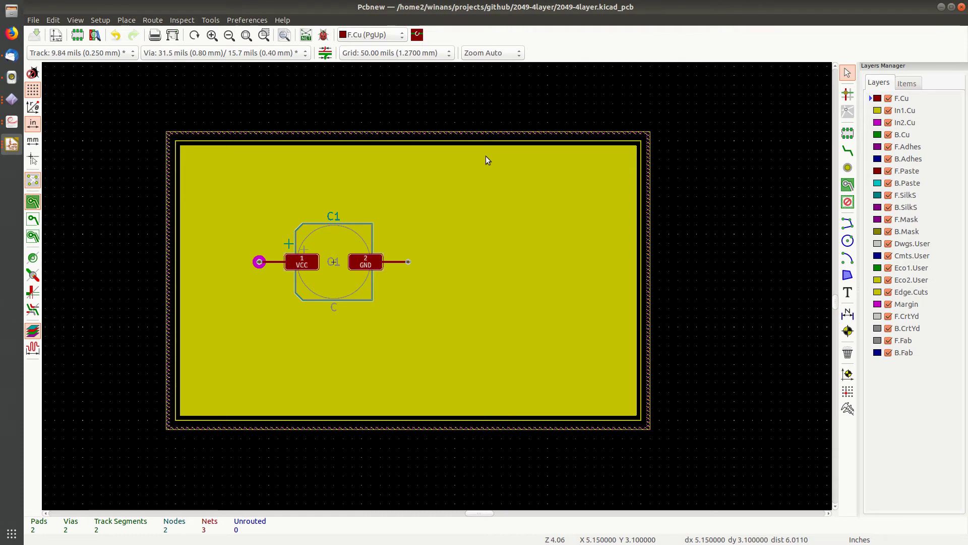
left_click(906, 111)
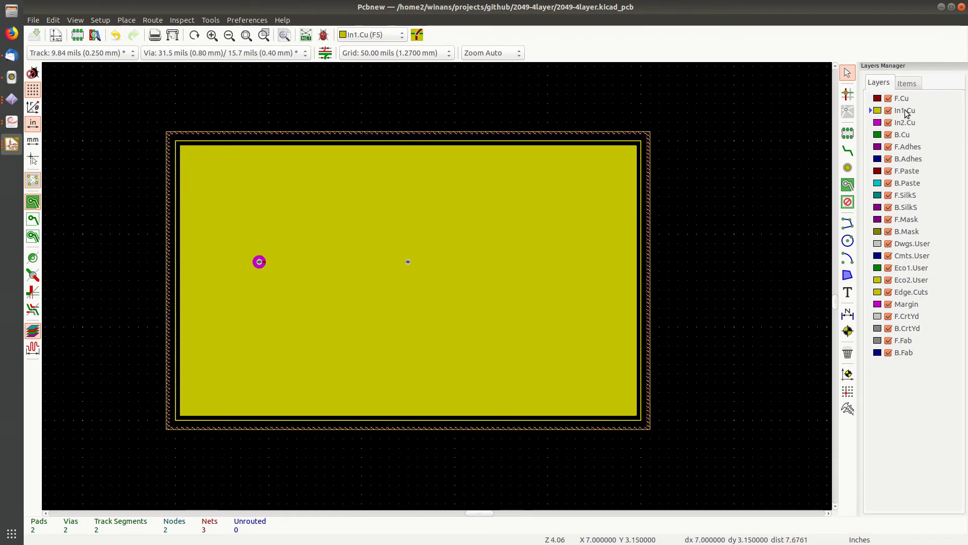
- Hide zone fills and route an F.Cu test track above C1 that ends in a via
left_click(33, 219)
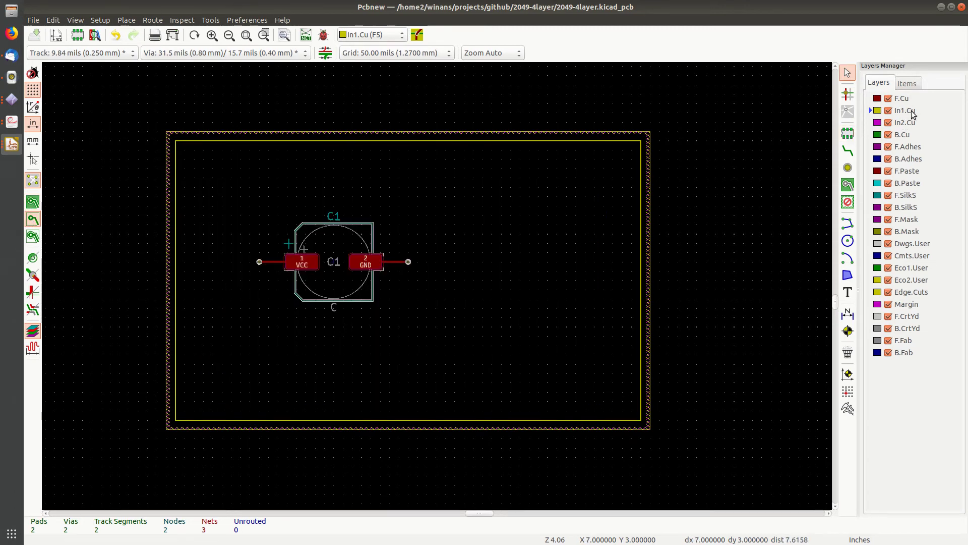
left_click(902, 98)
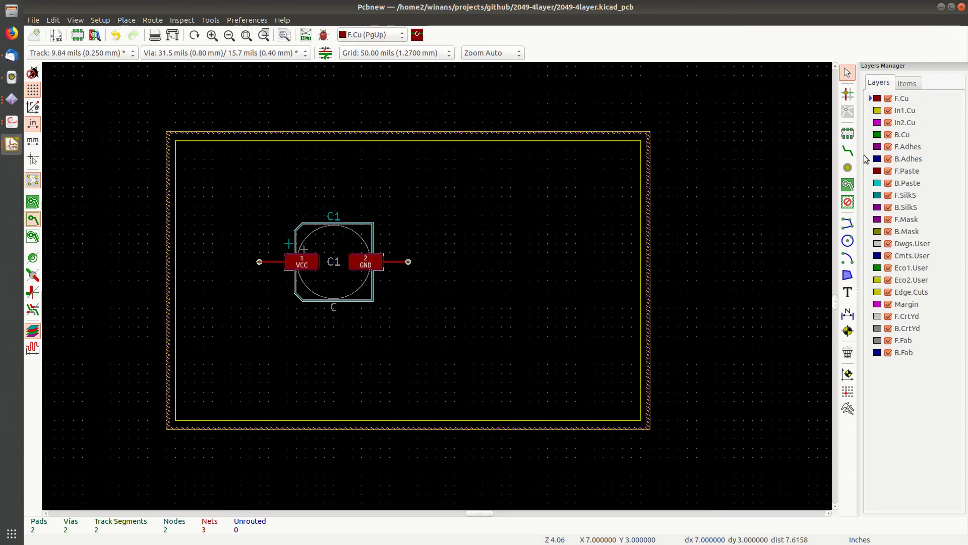
left_click(848, 150)
left_click(322, 187)
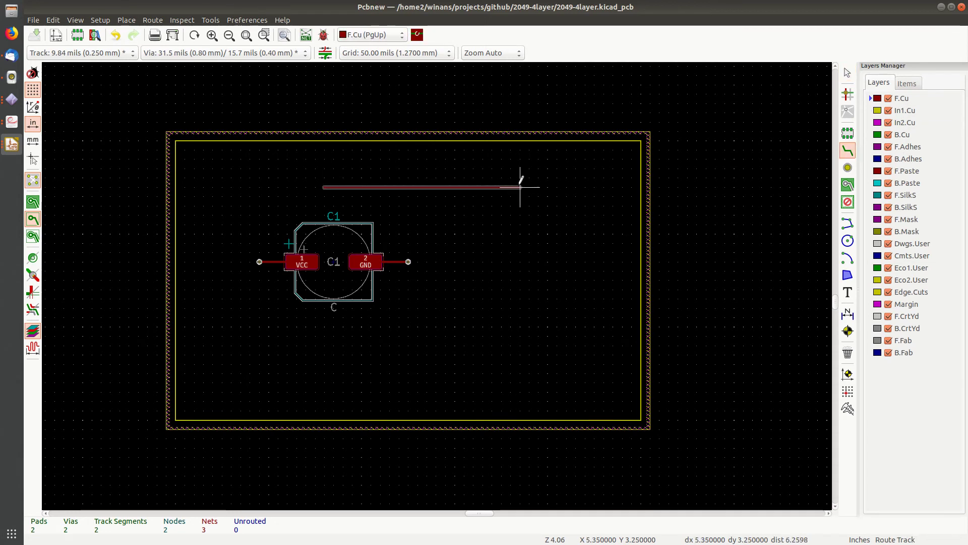
scroll(501, 179, "up", 1)
middle_click_drag(439, 275, 527, 164)
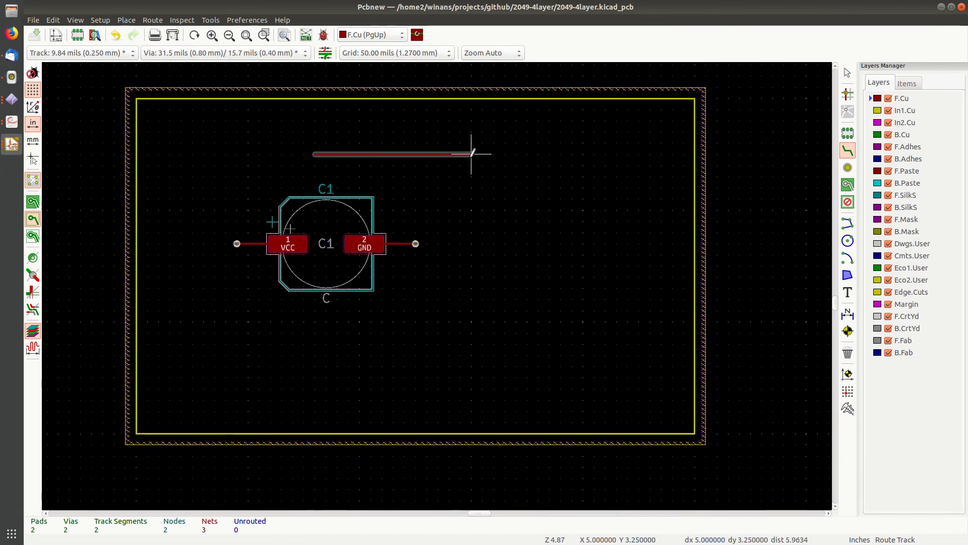
key("v")
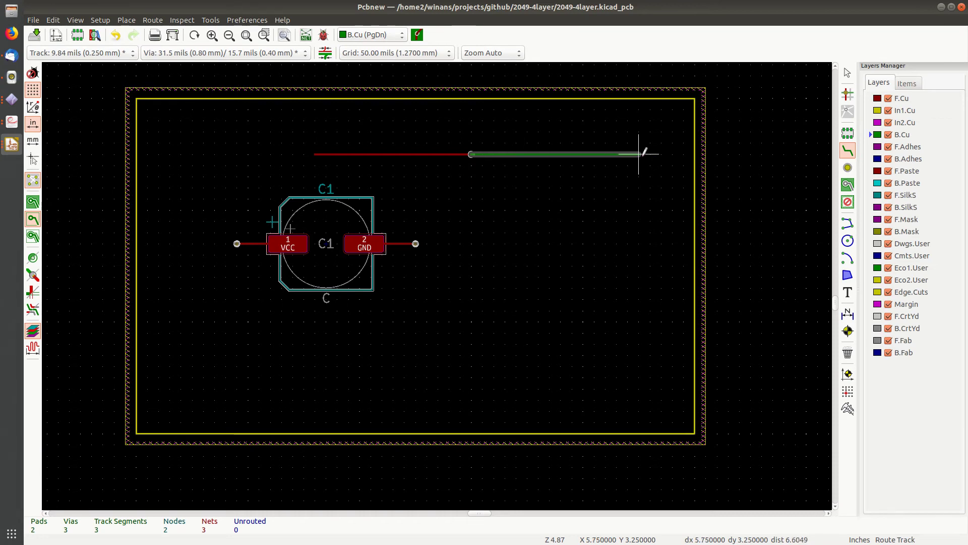
key("Escape")
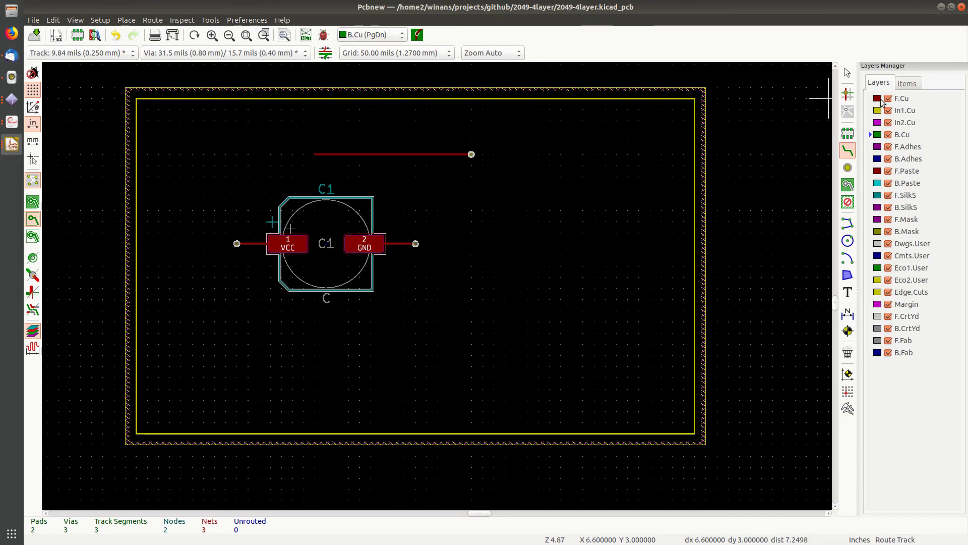
- Continue the test track on In1.Cu to the right, ending in another via
left_click(908, 112)
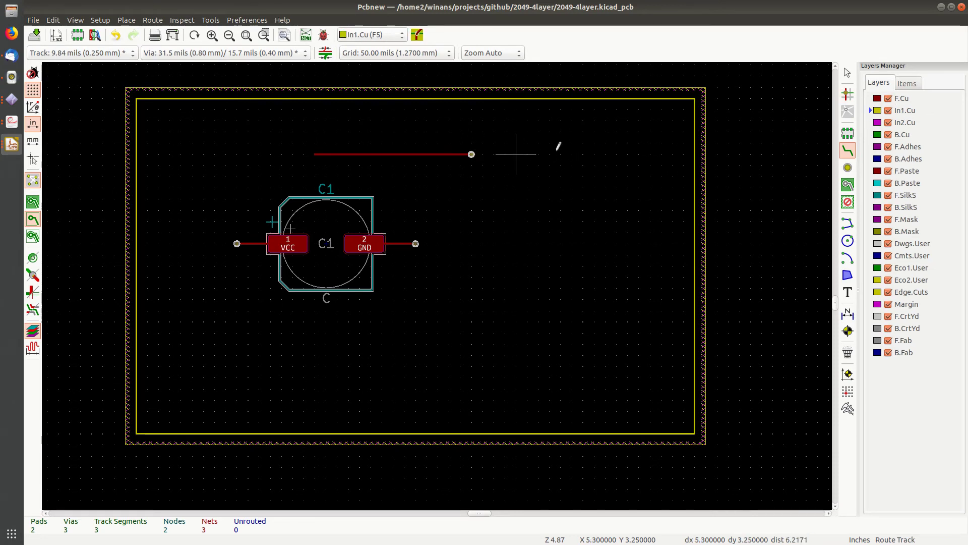
left_click(471, 155)
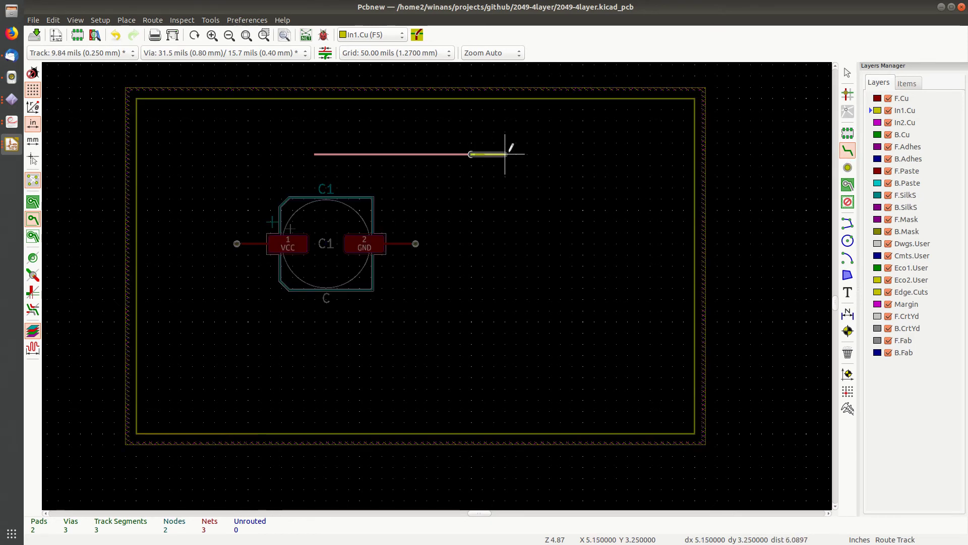
left_click(561, 154)
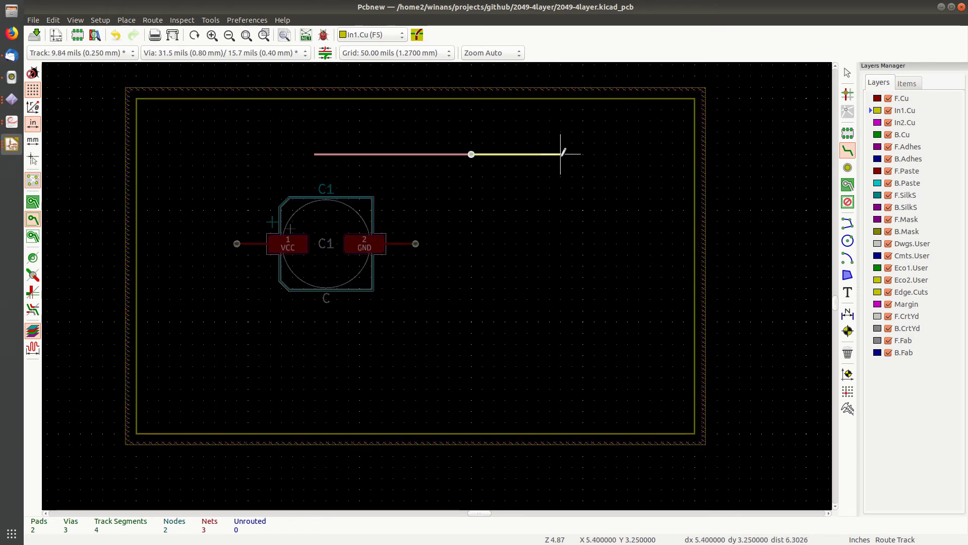
double_click(561, 154)
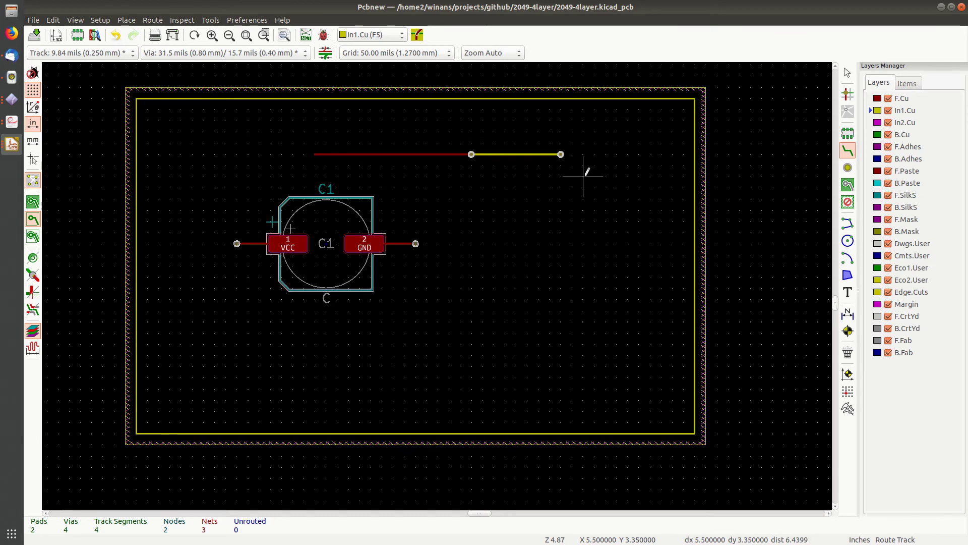
- Route the In2.Cu trace down and diagonally left, ending at a new via
left_click(906, 123)
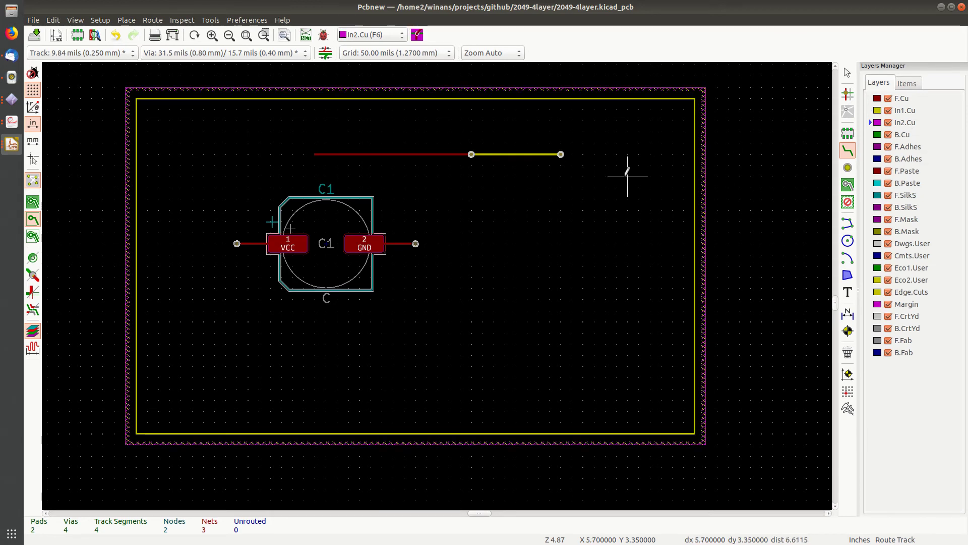
left_click(561, 154)
left_click(557, 315)
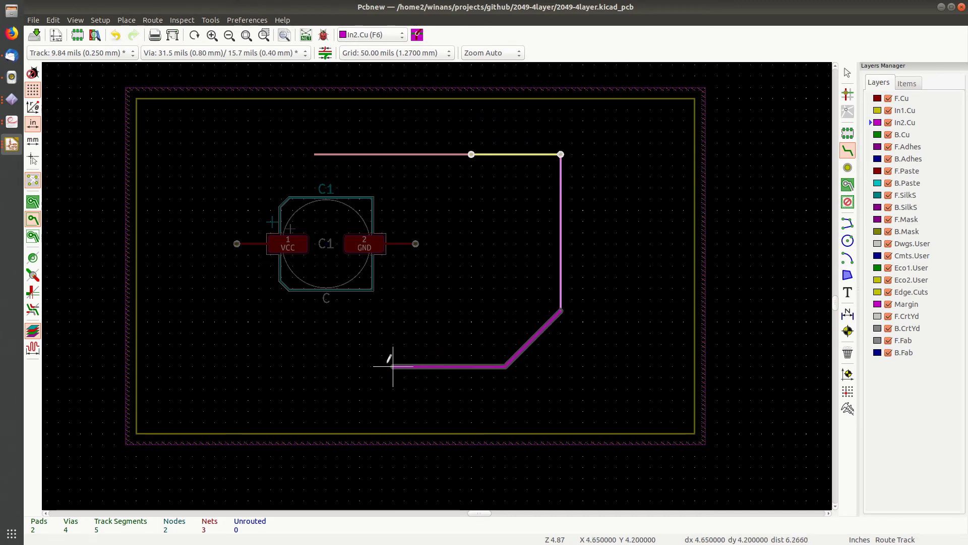
left_click(371, 366)
key("Page_Up")
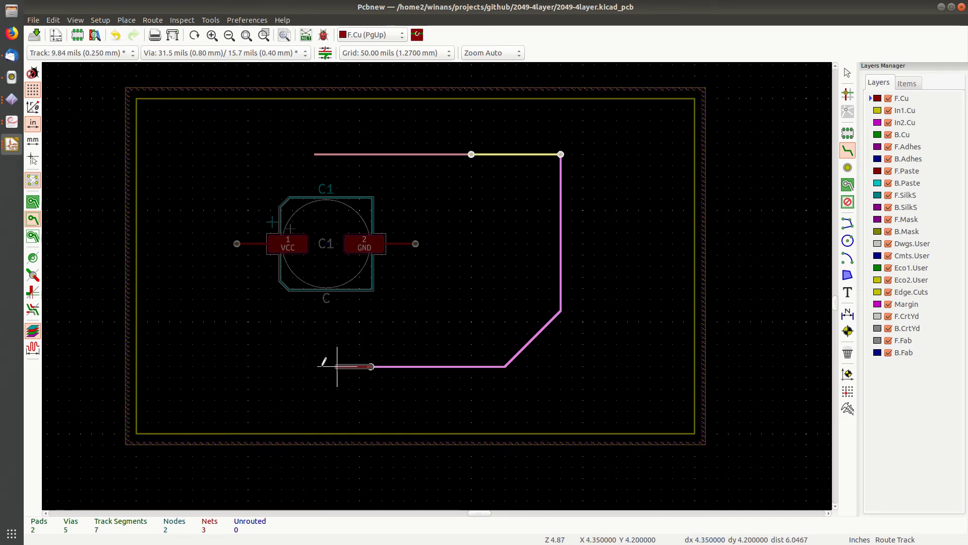
key("End")
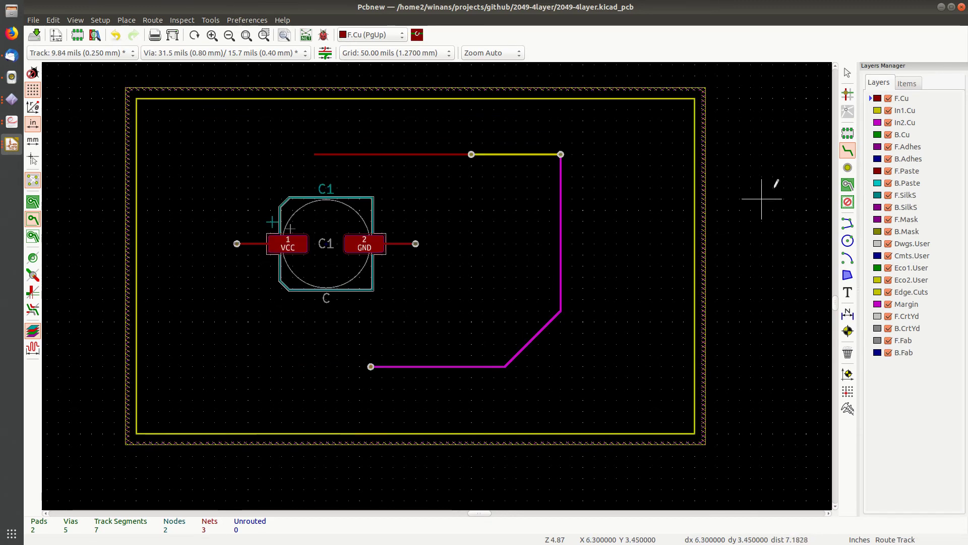
- Route a B.Cu trace from that via along the board bottom and up right, then save
left_click(902, 134)
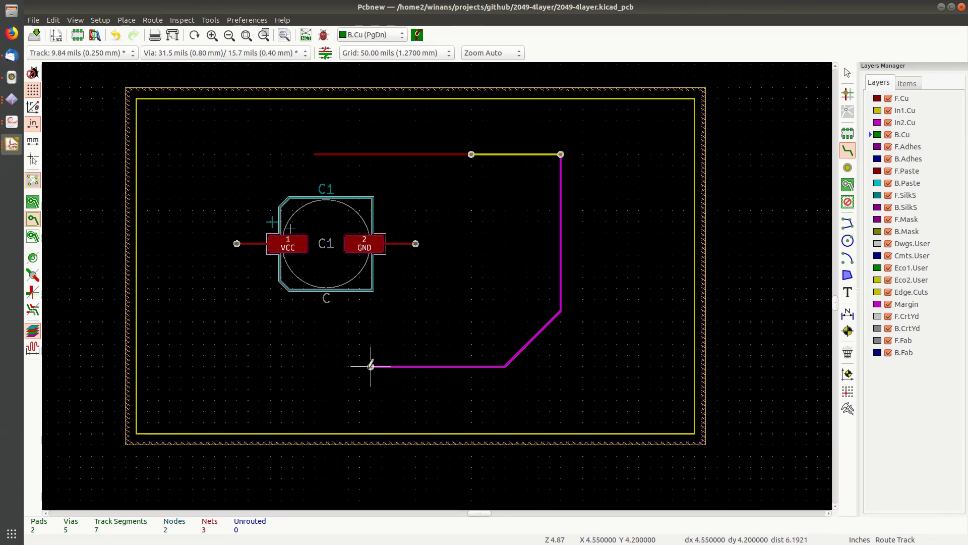
left_click(371, 365)
left_click(382, 399)
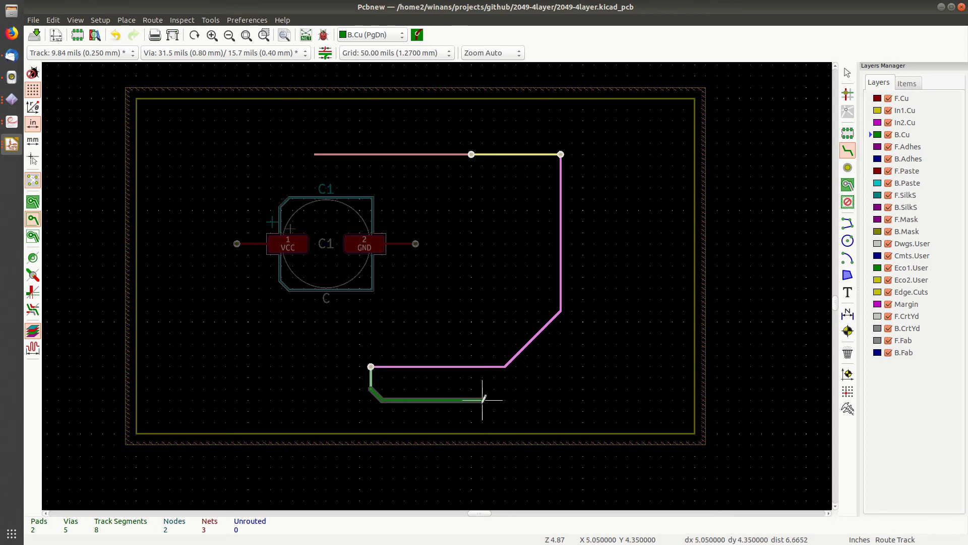
left_click(641, 341)
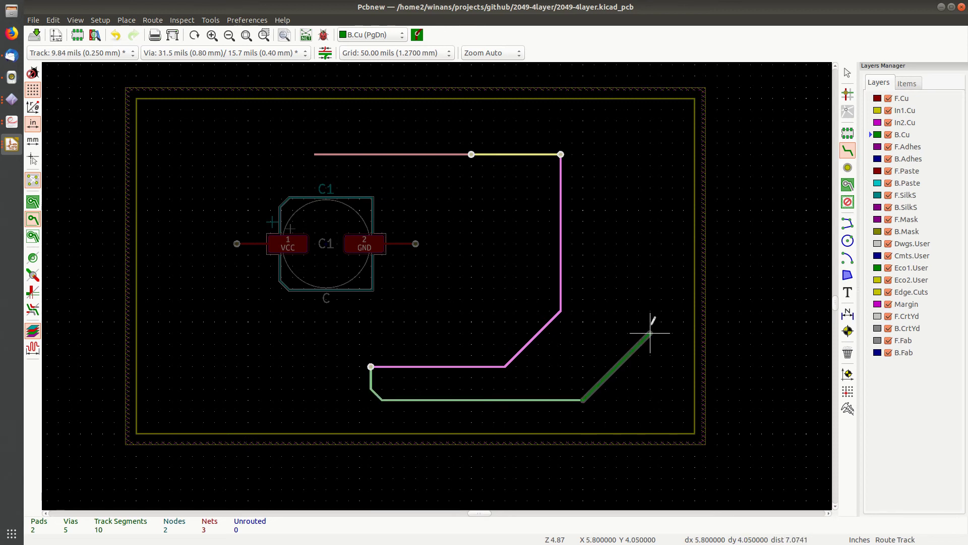
left_click(650, 259)
key("Escape")
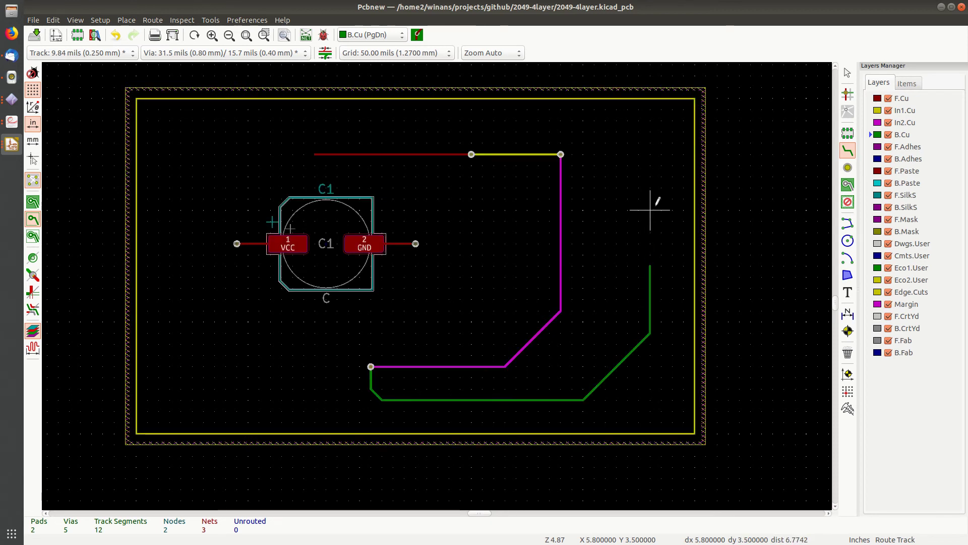
key("Escape")
key("ctrl+s")
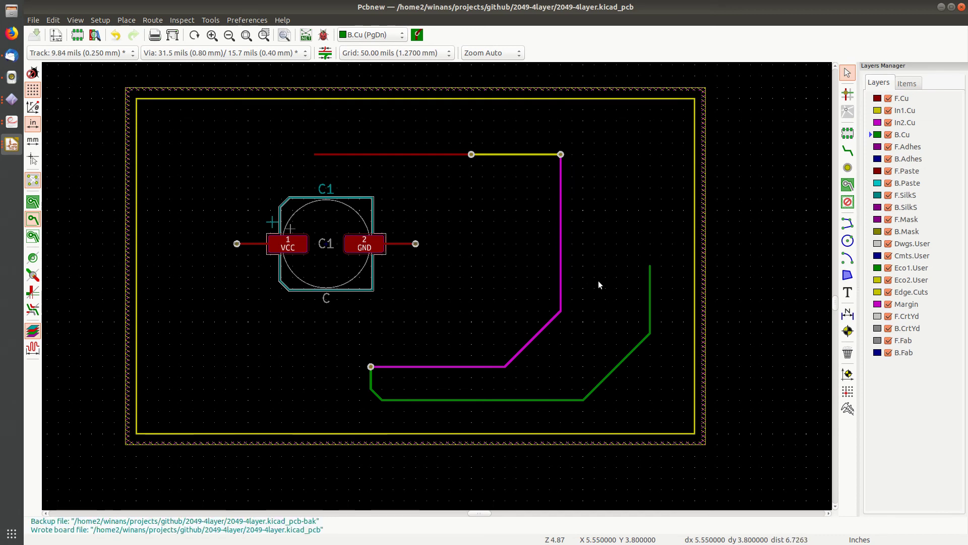
middle_click_drag(598, 281, 641, 248)
- Show zone fills on In1.Cu and refill all zones around the vias and trace
left_click(912, 112)
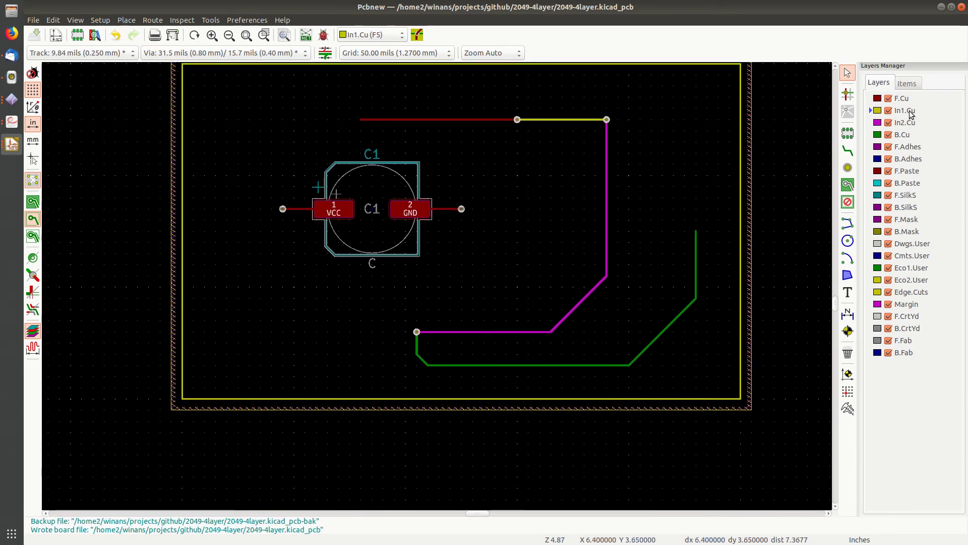
left_click(33, 203)
scroll(451, 295, "down", 3)
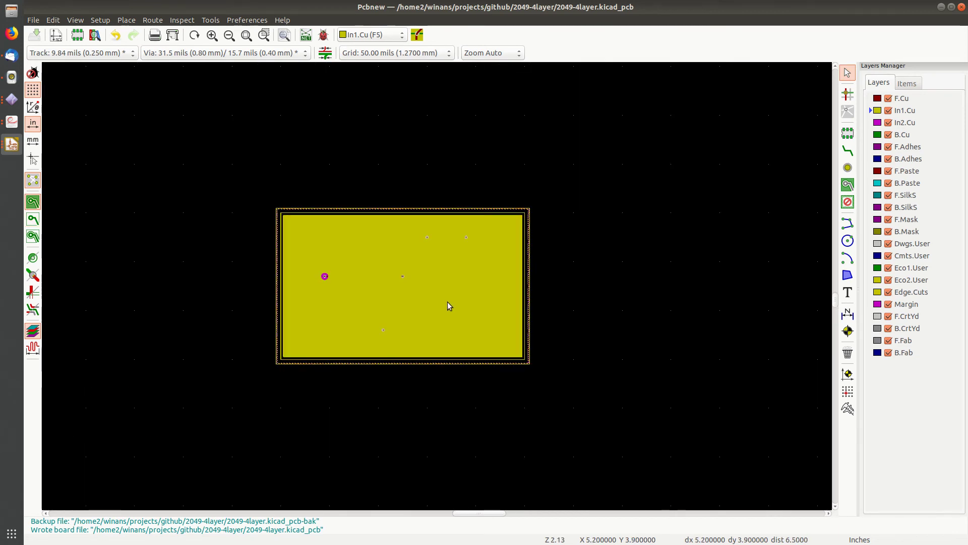
scroll(447, 301, "up", 2)
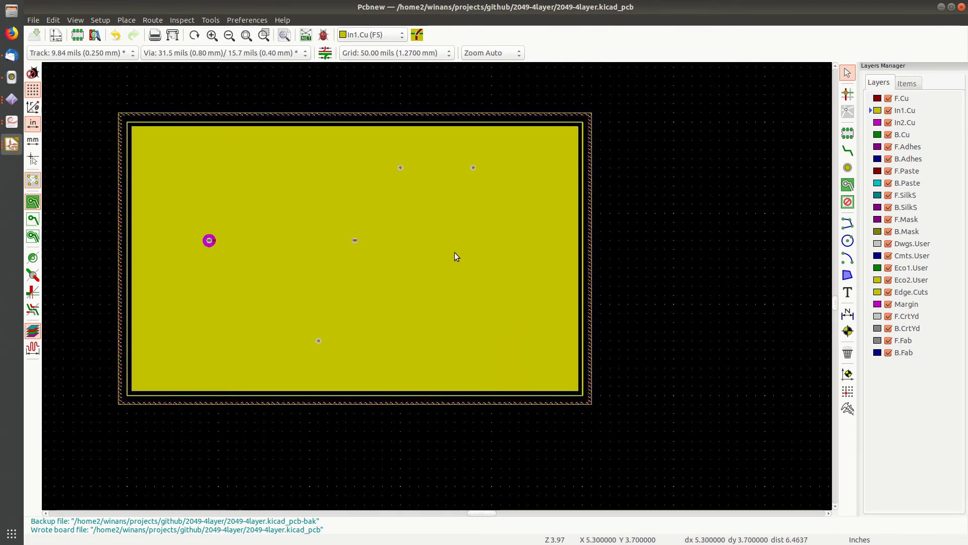
key("b")
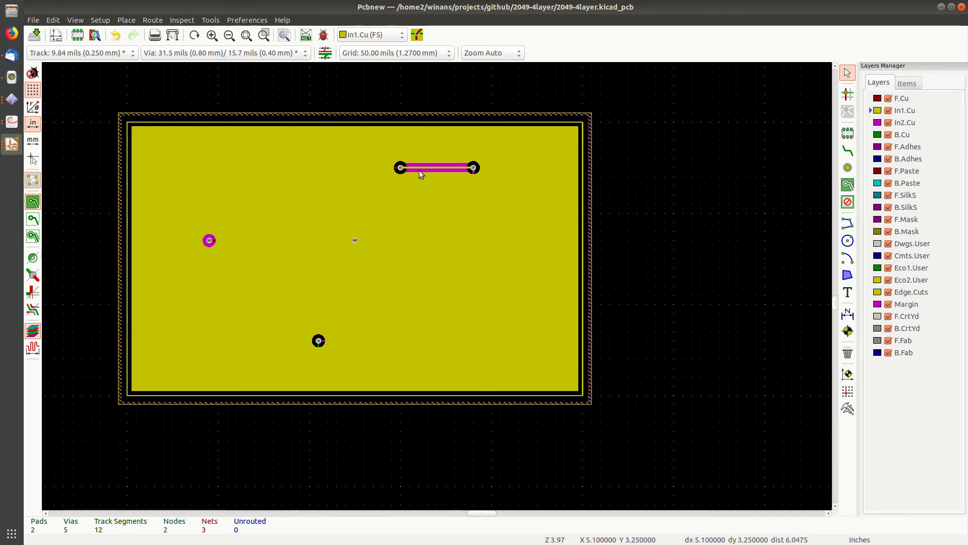
- Compare front copper on F.Cu with the refilled In1.Cu plane
left_click(902, 100)
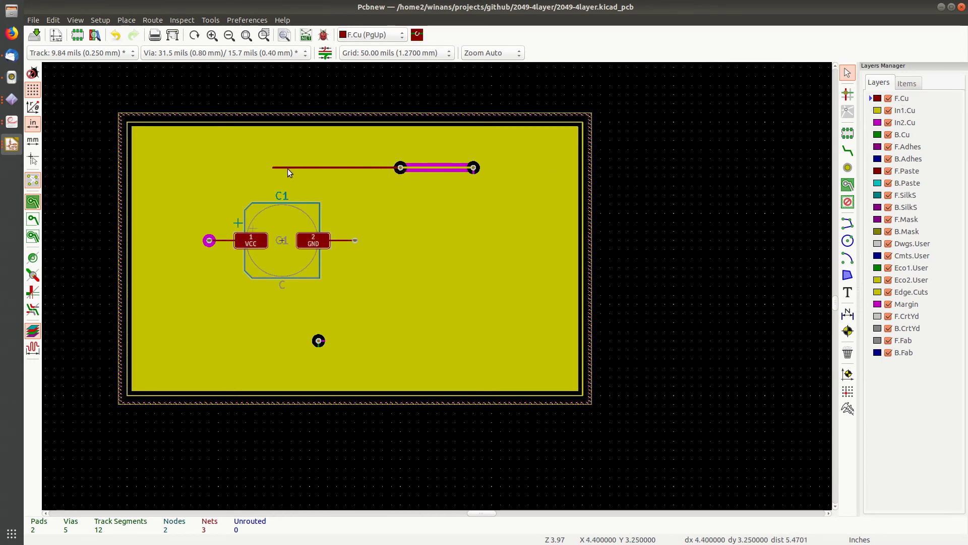
left_click(908, 112)
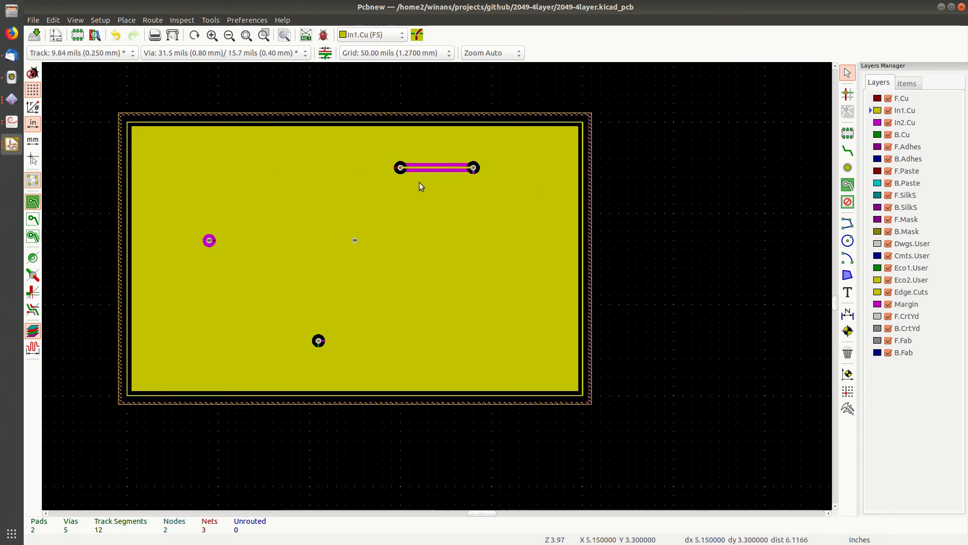
scroll(355, 239, "up", 5)
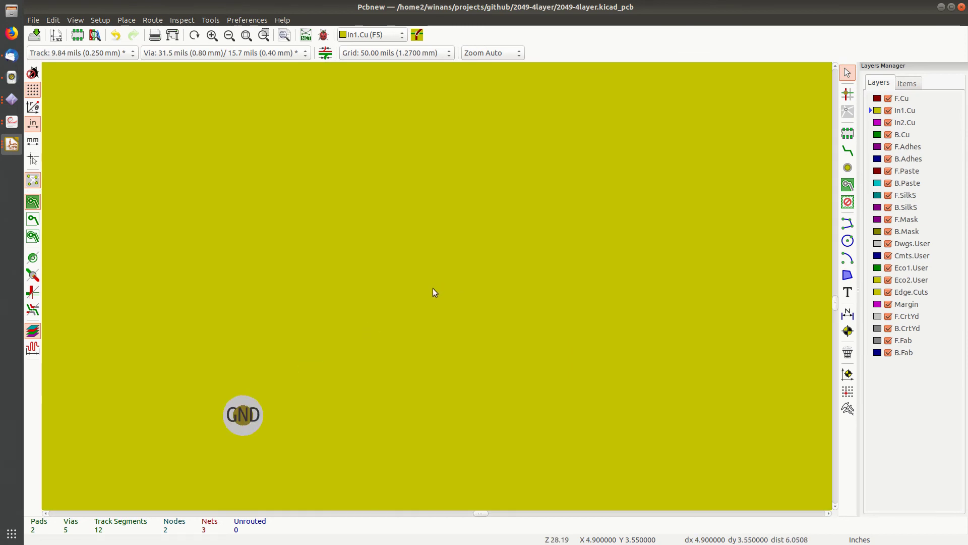
scroll(434, 291, "down", 2)
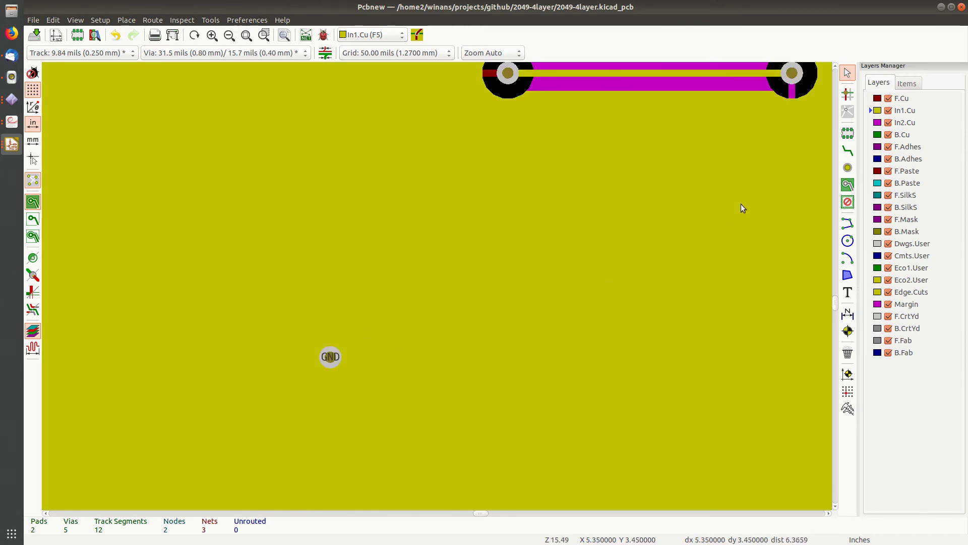
- Inspect the In2.Cu plane's edges around the trace, then the B.Cu trace near C1
left_click(908, 122)
scroll(436, 286, "down", 3)
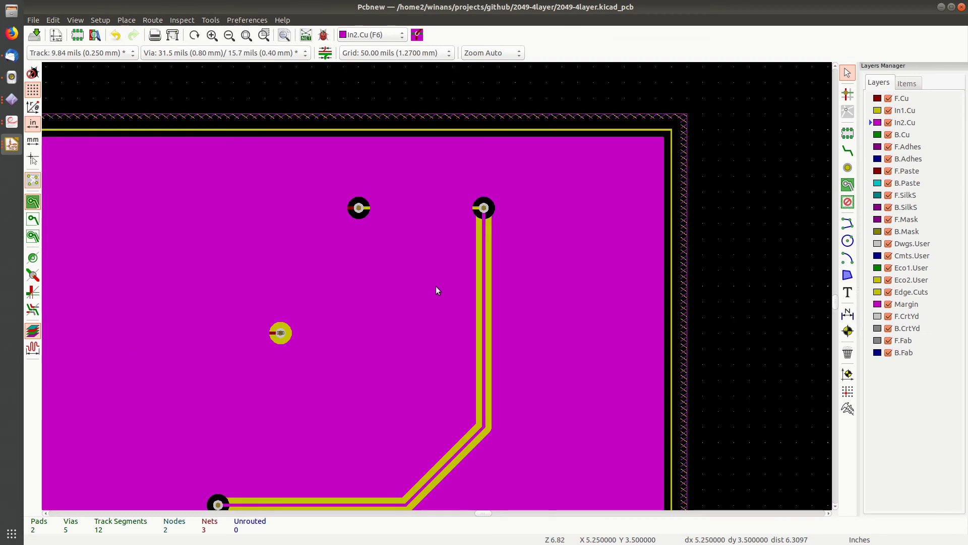
middle_click_drag(461, 267, 496, 194)
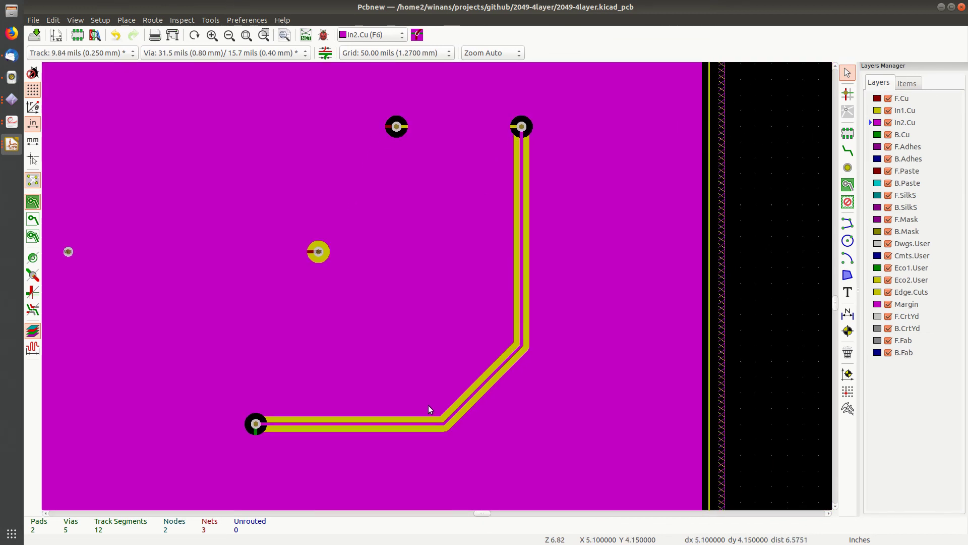
middle_click_drag(265, 410, 399, 338)
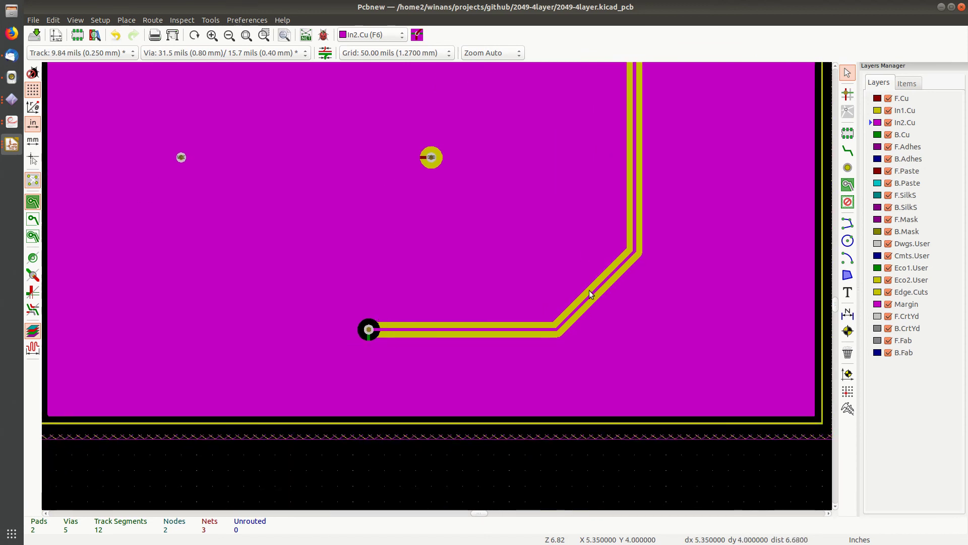
scroll(352, 298, "right", 4, "ctrl")
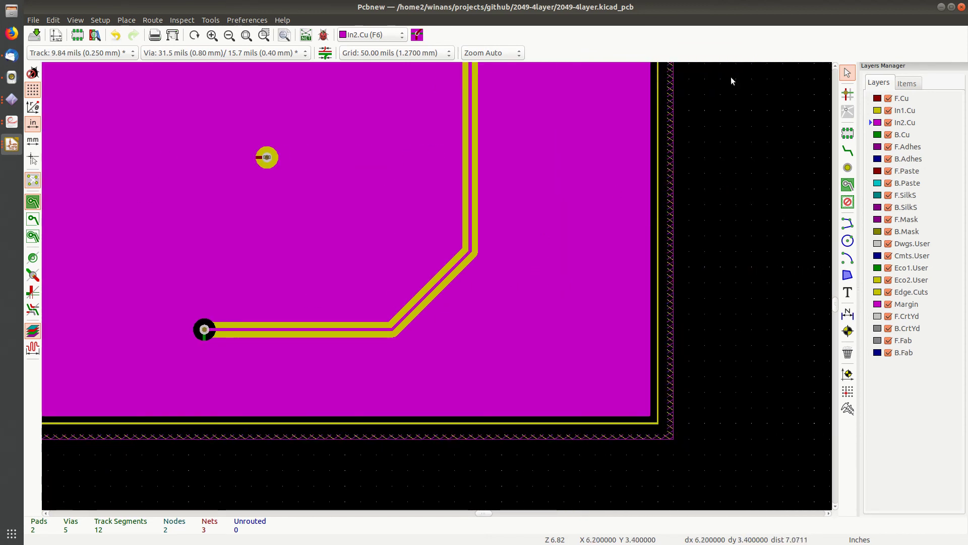
left_click(906, 139)
middle_click_drag(230, 202, 358, 267)
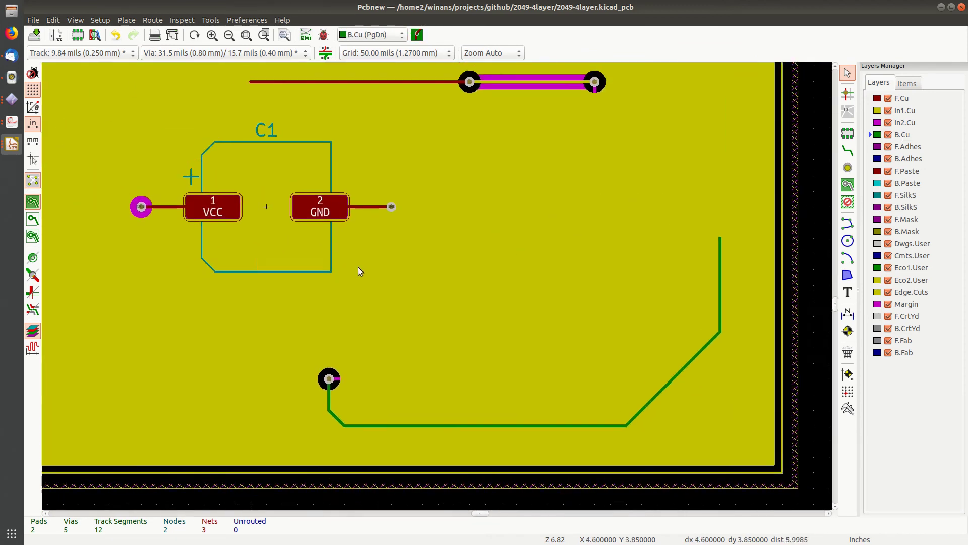
scroll(358, 267, "down", 1)
scroll(437, 288, "down", 2)
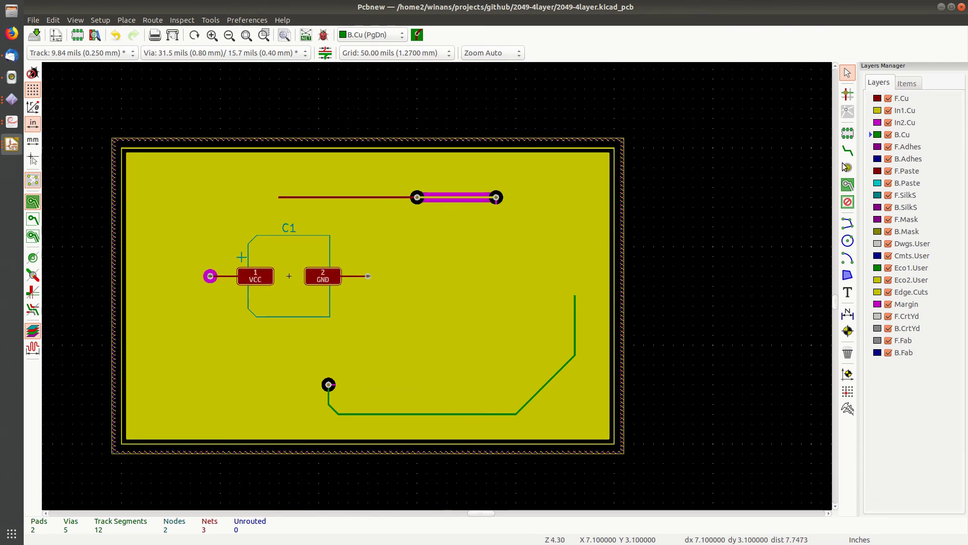
- Review the In2.Cu and In1.Cu planes, then return to F.Cu with the whole board recentred
left_click(907, 124)
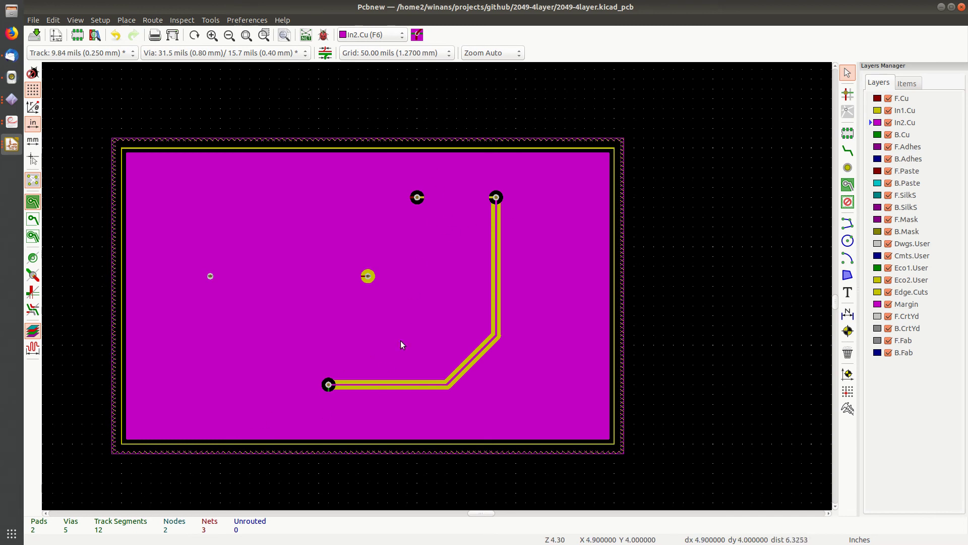
left_click(913, 112)
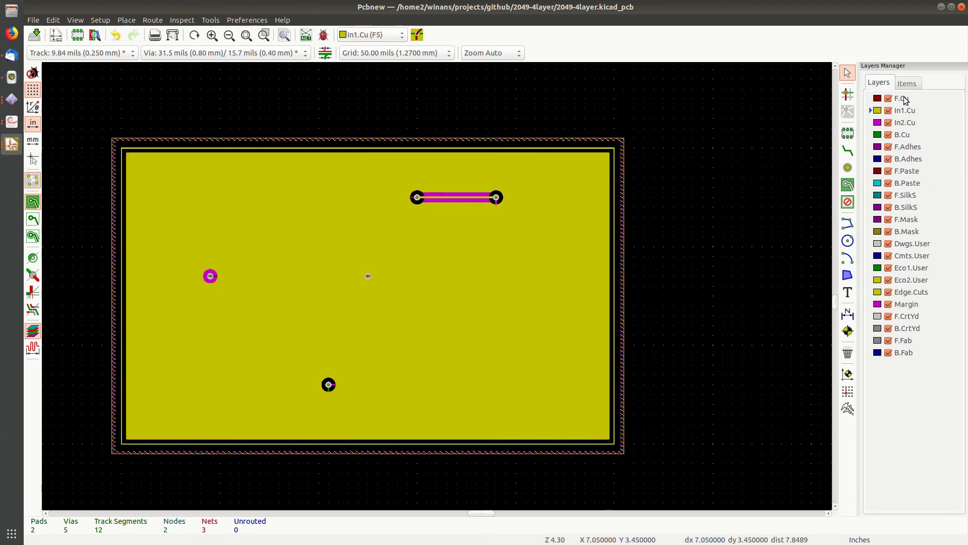
left_click(905, 99)
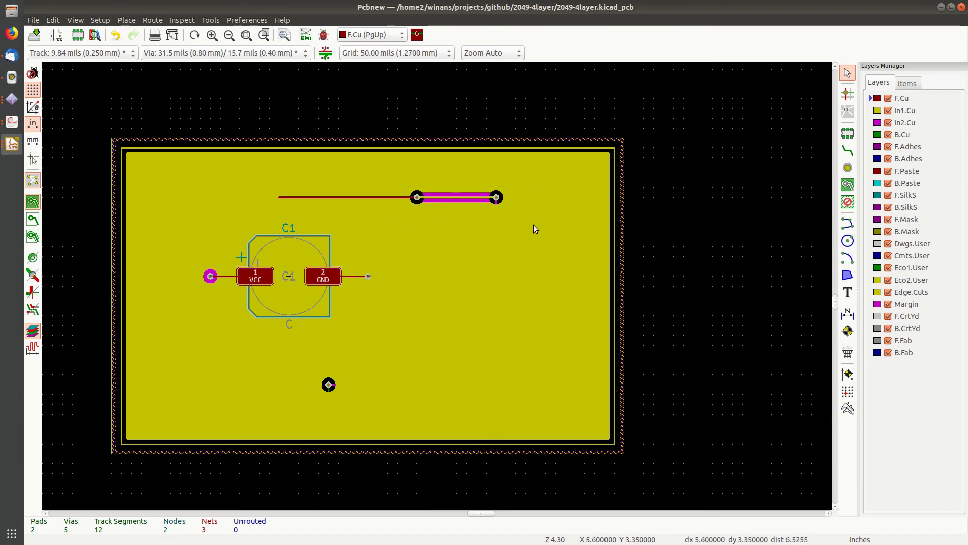
scroll(467, 192, "up", 3)
scroll(431, 295, "down", 3)
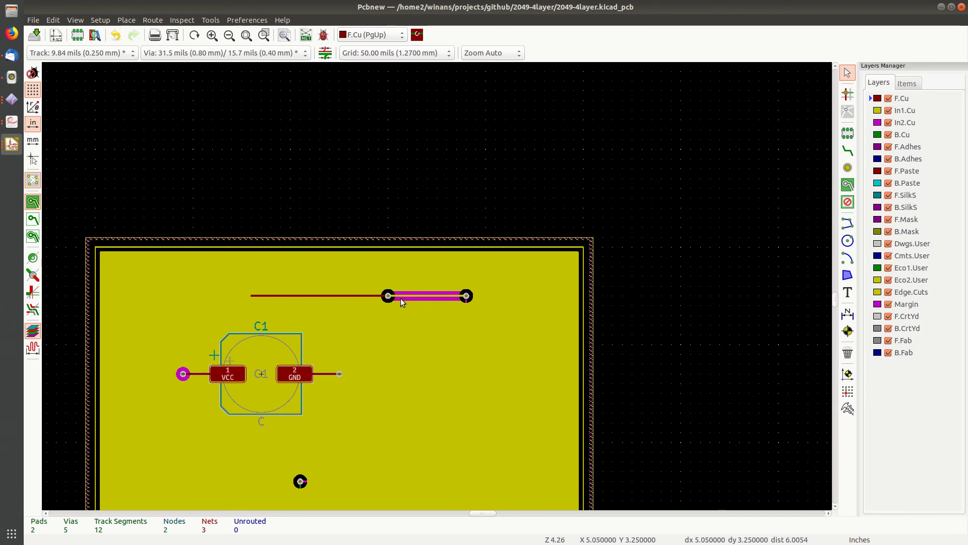
middle_click_drag(399, 315, 469, 217)
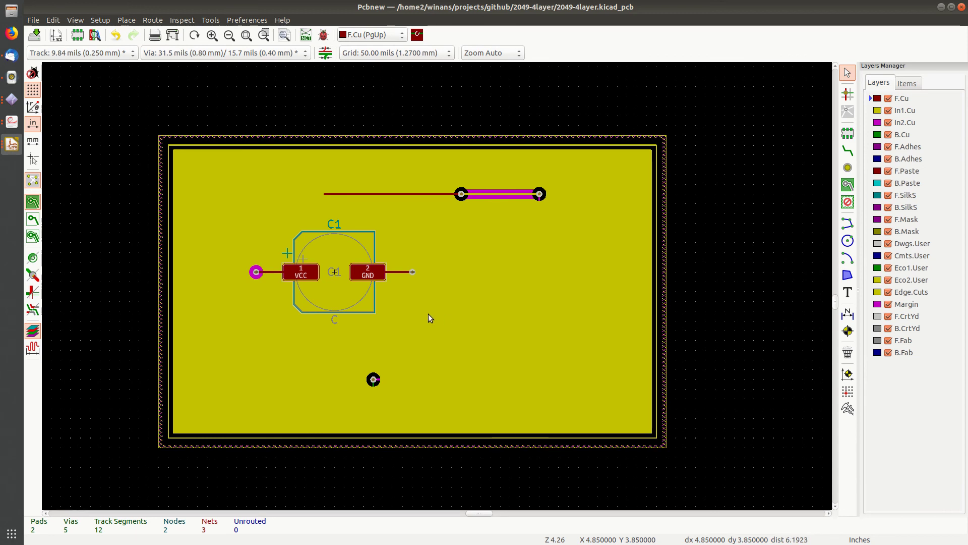